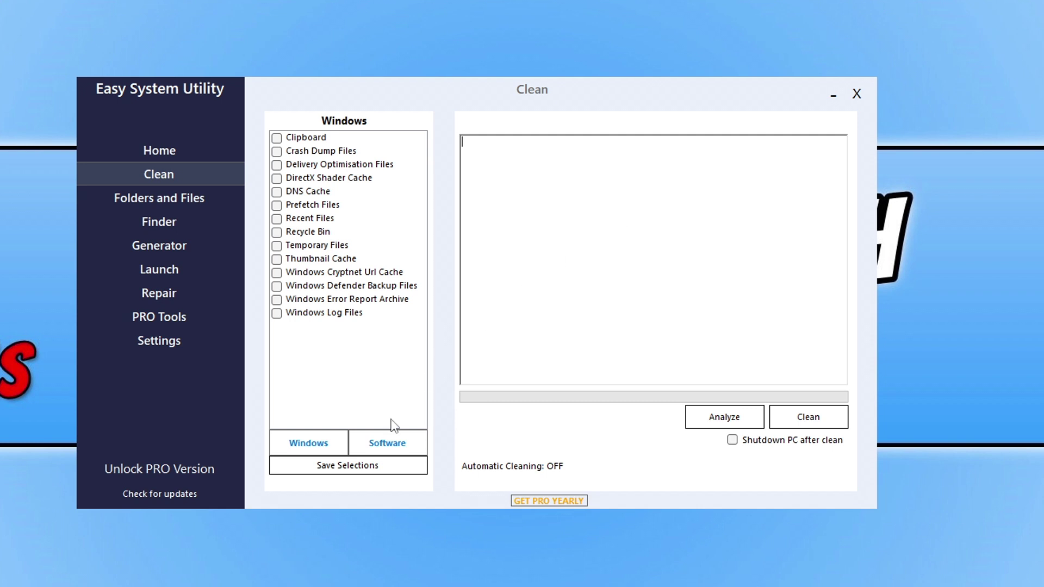
Show the Software cleanup items, such as browser and Discord caches, on the Clean page.
{"action": "left_click", "coordinate": [385, 444]}
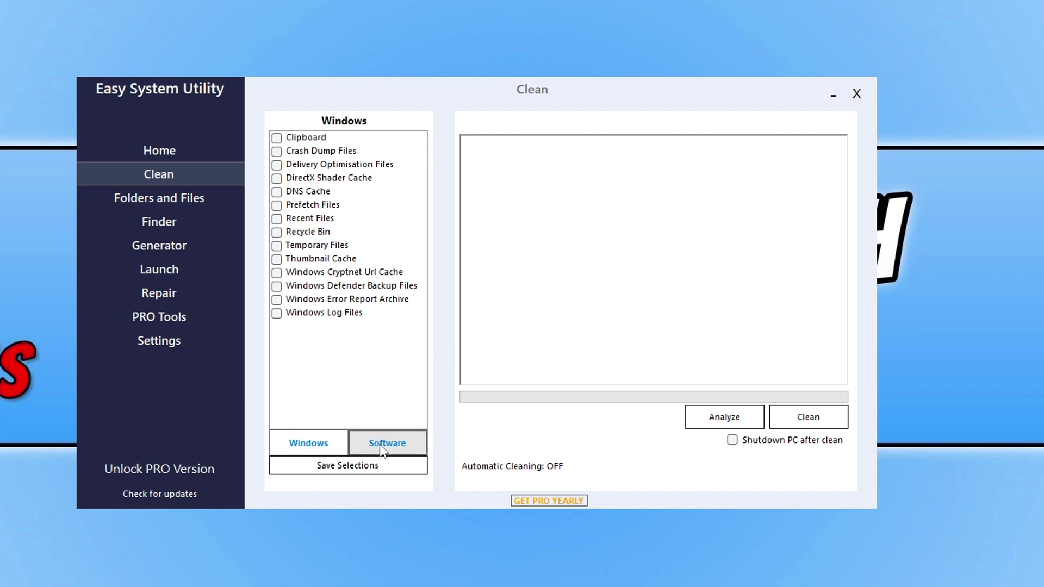
Browse the Folders and Files and Launch pages, then bring up Windows search.
{"action": "left_click", "coordinate": [172, 204]}
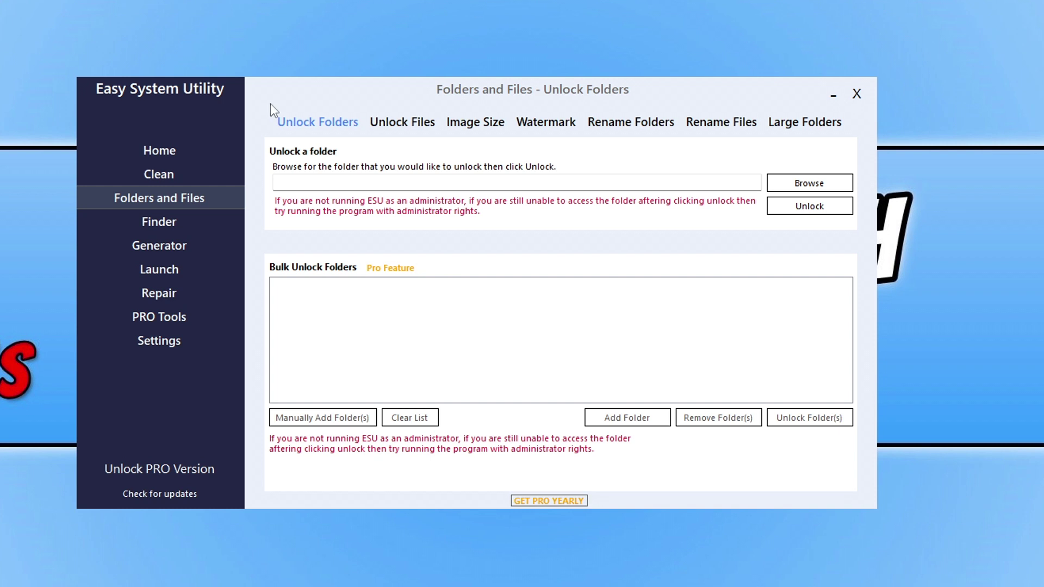
{"action": "left_click", "coordinate": [170, 269]}
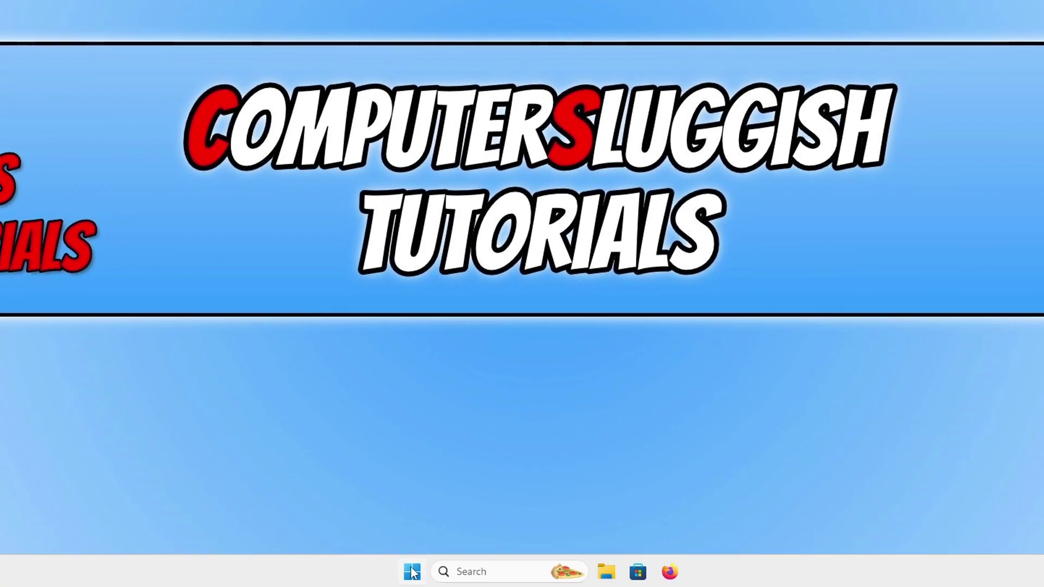
{"action": "left_click", "coordinate": [412, 571]}
Search 'disk mana' and launch 'Create and format hard disk partitions' (Disk Management).
{"action": "type", "text": "d"}
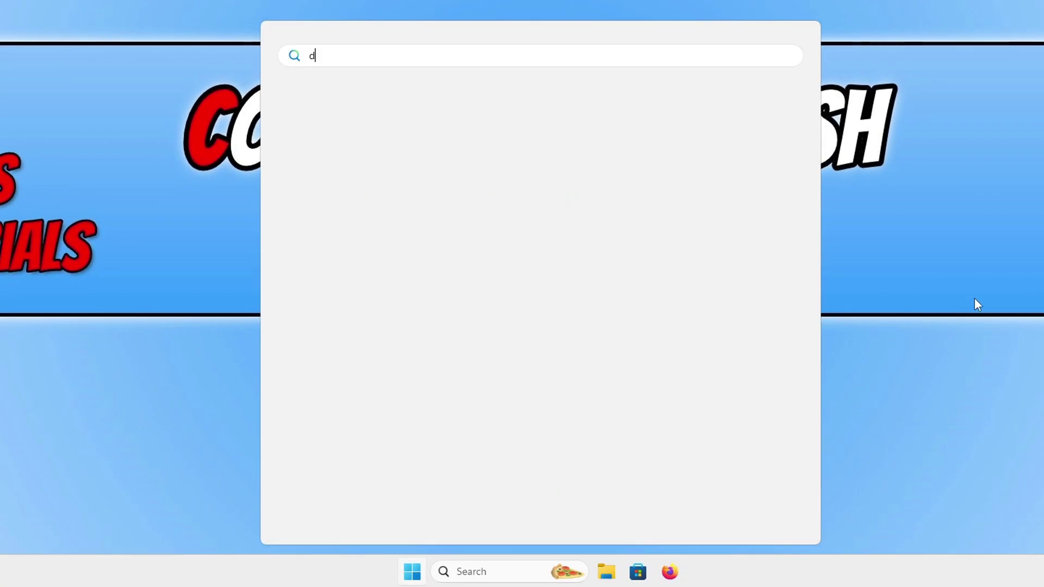
{"action": "type", "text": "isk mana"}
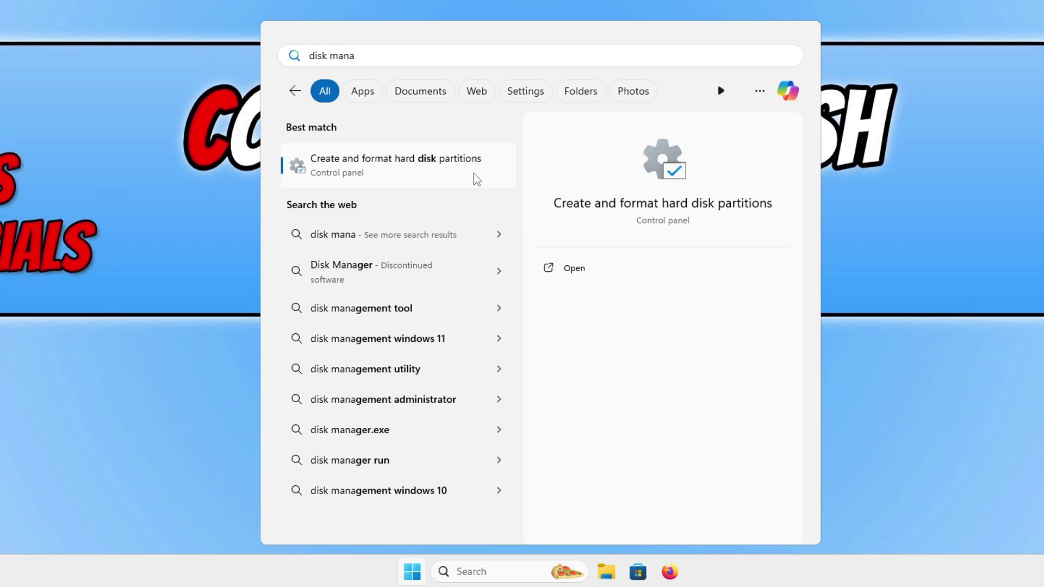
{"action": "left_click", "coordinate": [477, 179]}
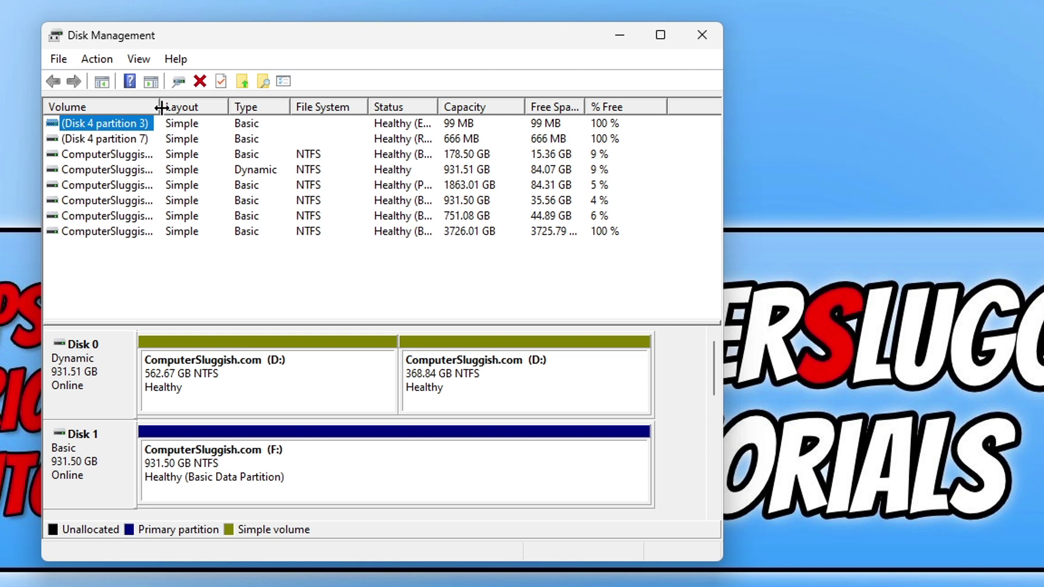
Widen the Volume, Status, Free Space and % Free columns and enlarge the disk map pane.
{"action": "left_click_drag", "start_coordinate": [197, 100], "coordinate": [198, 101]}
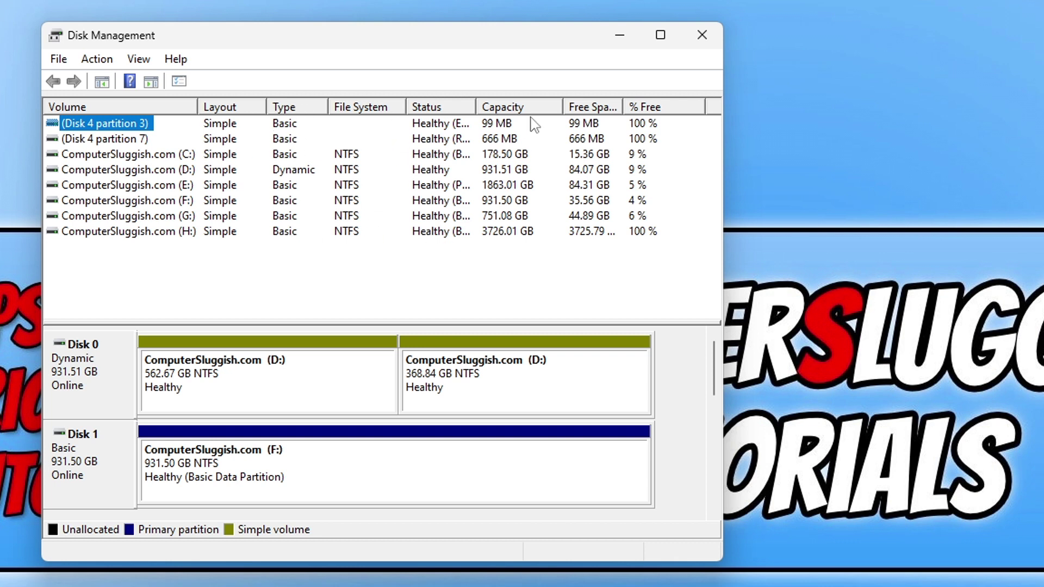
{"action": "left_click_drag", "start_coordinate": [475, 108], "coordinate": [587, 105]}
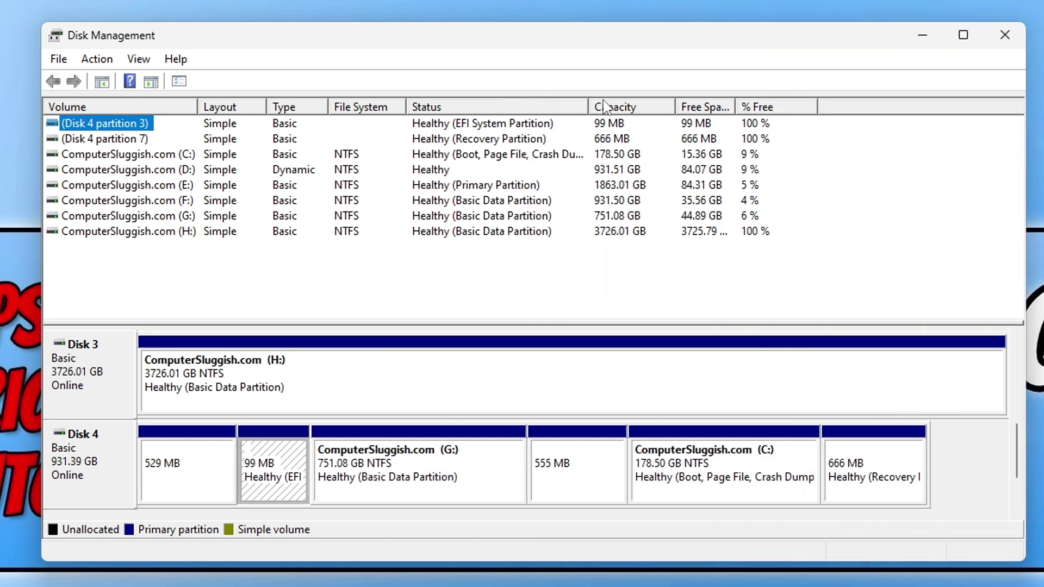
{"action": "left_click_drag", "start_coordinate": [588, 103], "coordinate": [669, 103]}
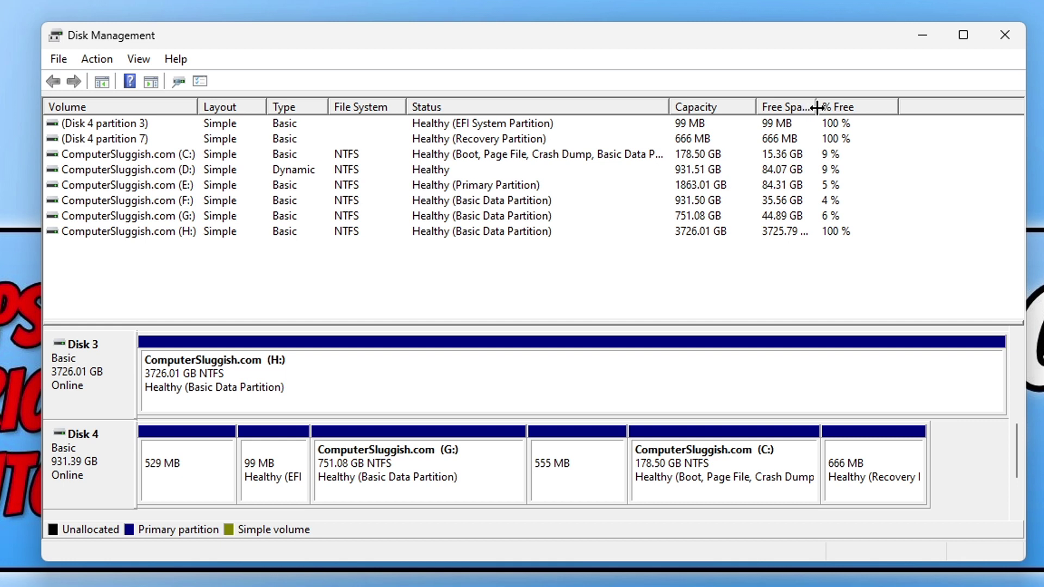
{"action": "left_click_drag", "start_coordinate": [816, 108], "coordinate": [847, 114]}
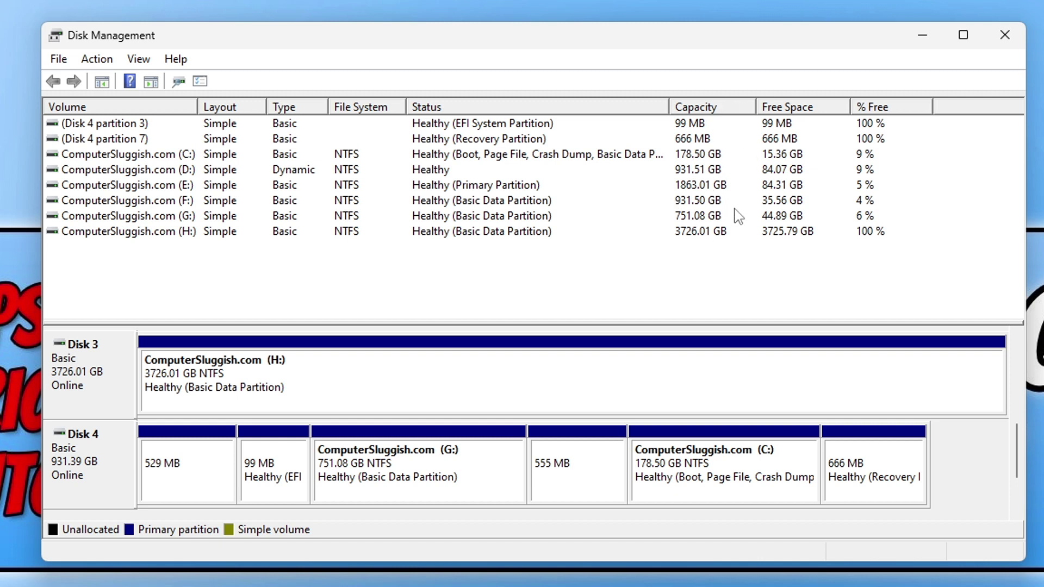
{"action": "left_click_drag", "start_coordinate": [932, 107], "coordinate": [957, 107]}
{"action": "left_click_drag", "start_coordinate": [412, 321], "coordinate": [422, 266]}
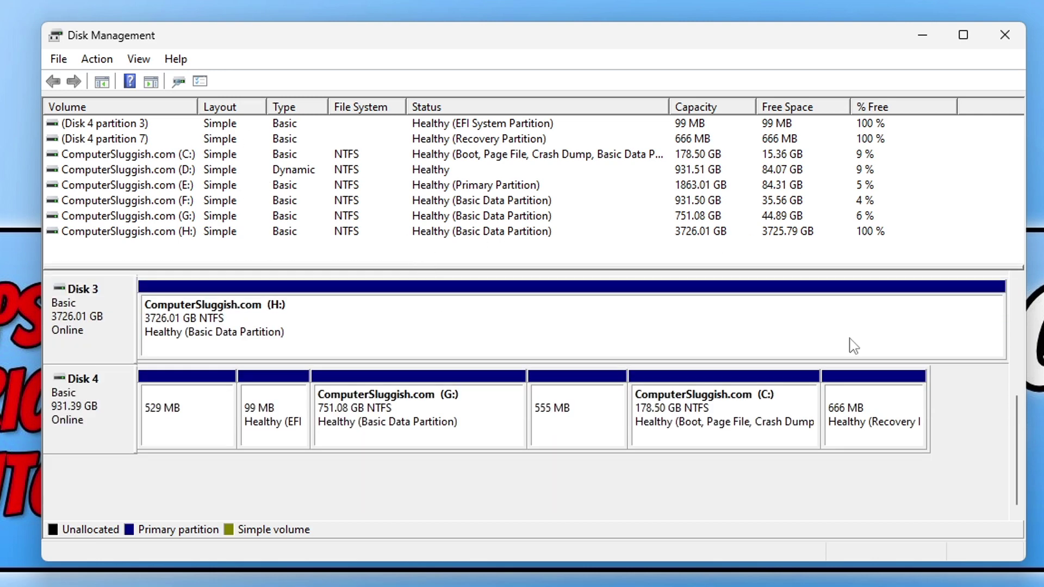
{"action": "left_click_drag", "start_coordinate": [1022, 405], "coordinate": [1023, 431]}
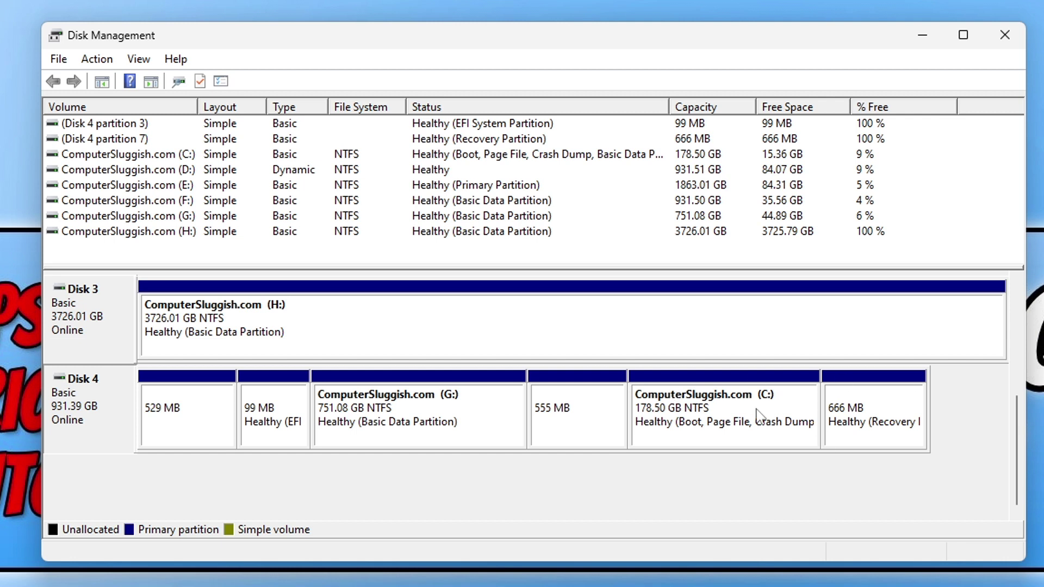
{"action": "left_click", "coordinate": [788, 418]}
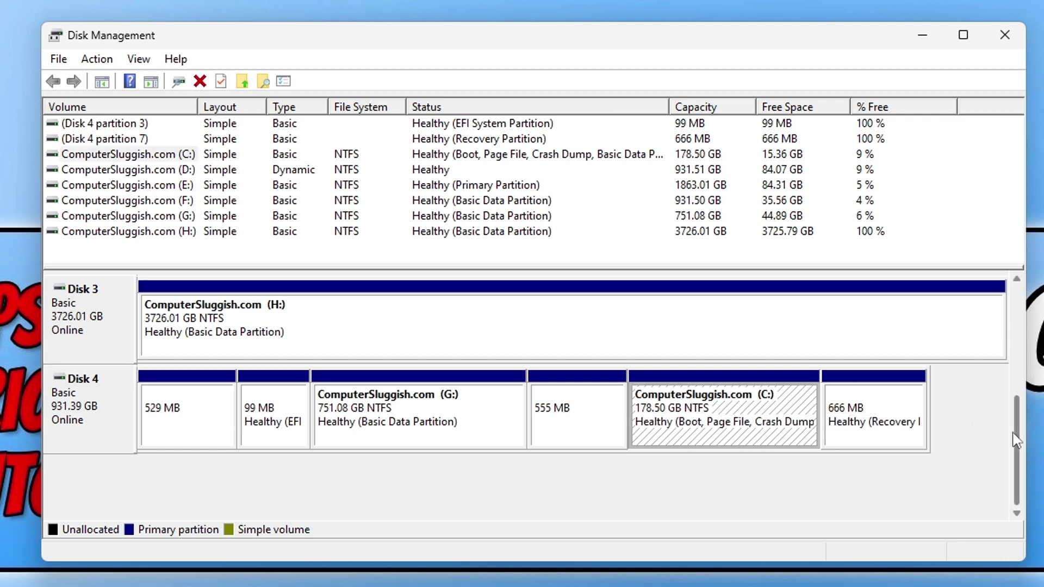
{"action": "left_click_drag", "start_coordinate": [1016, 437], "coordinate": [1007, 318]}
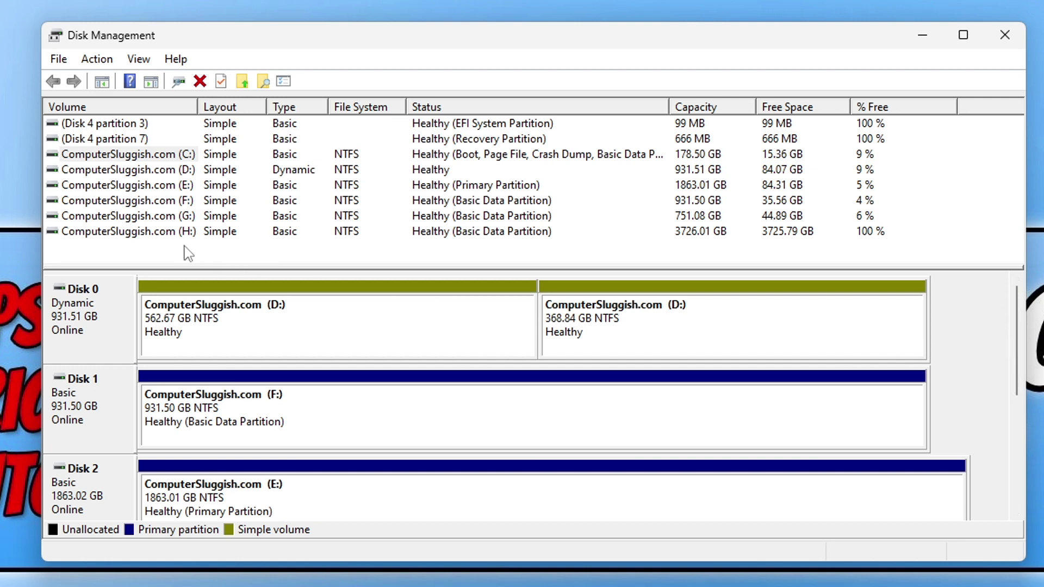
{"action": "left_click", "coordinate": [177, 234]}
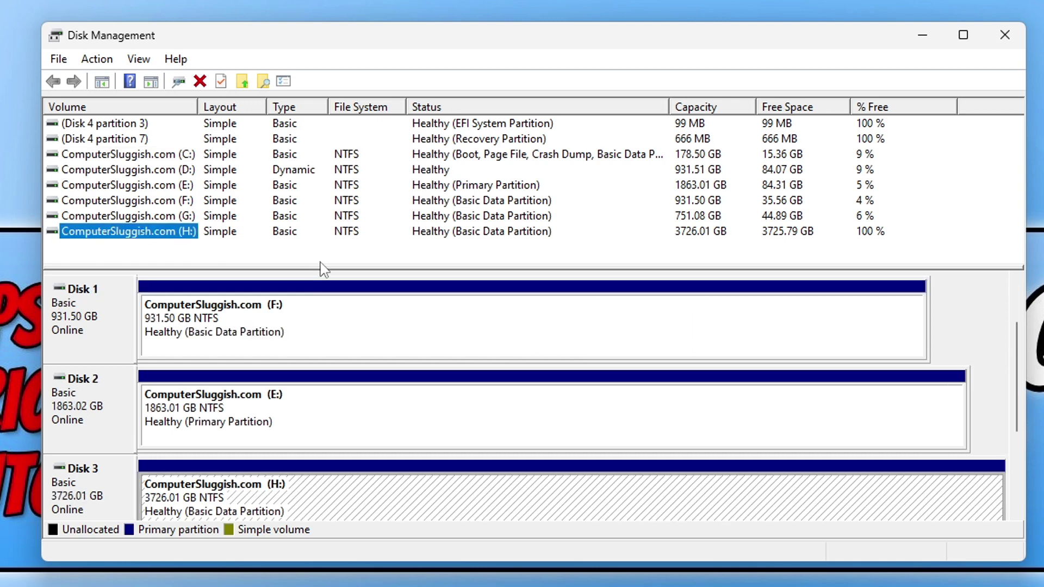
{"action": "right_click", "coordinate": [164, 232]}
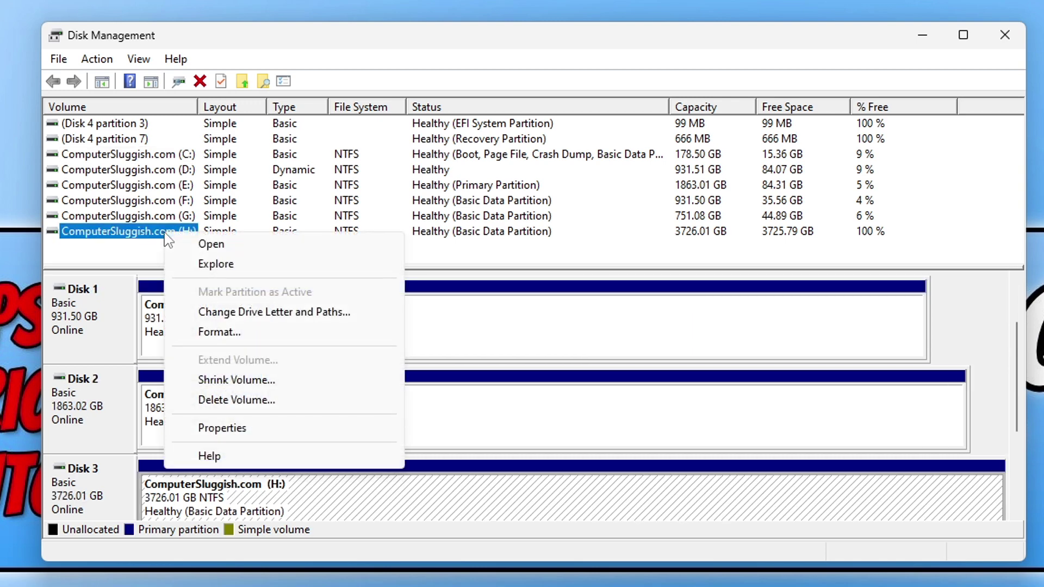
{"action": "left_click", "coordinate": [326, 312]}
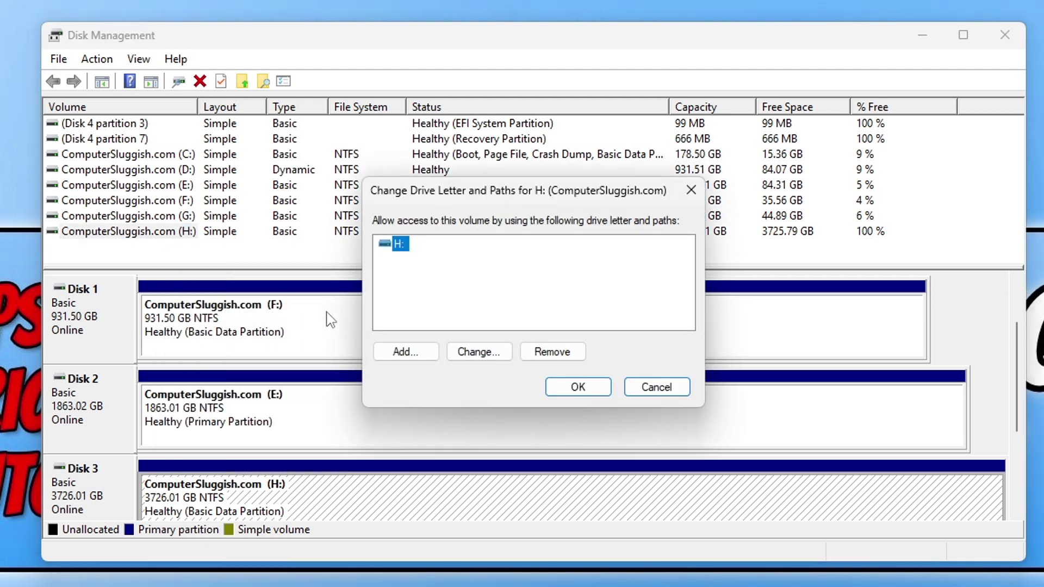
{"action": "left_click", "coordinate": [478, 352]}
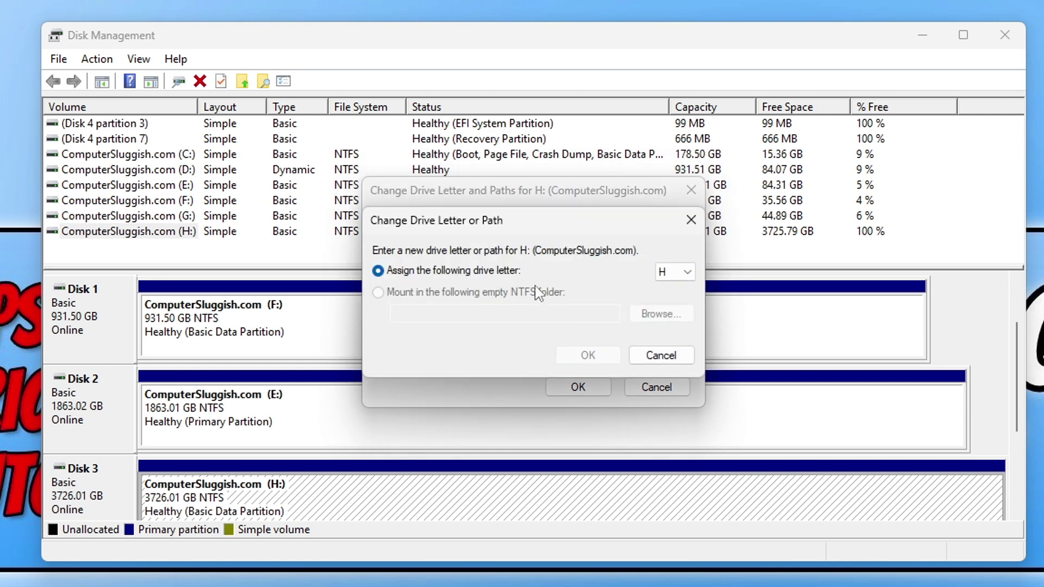
{"action": "left_click", "coordinate": [668, 275]}
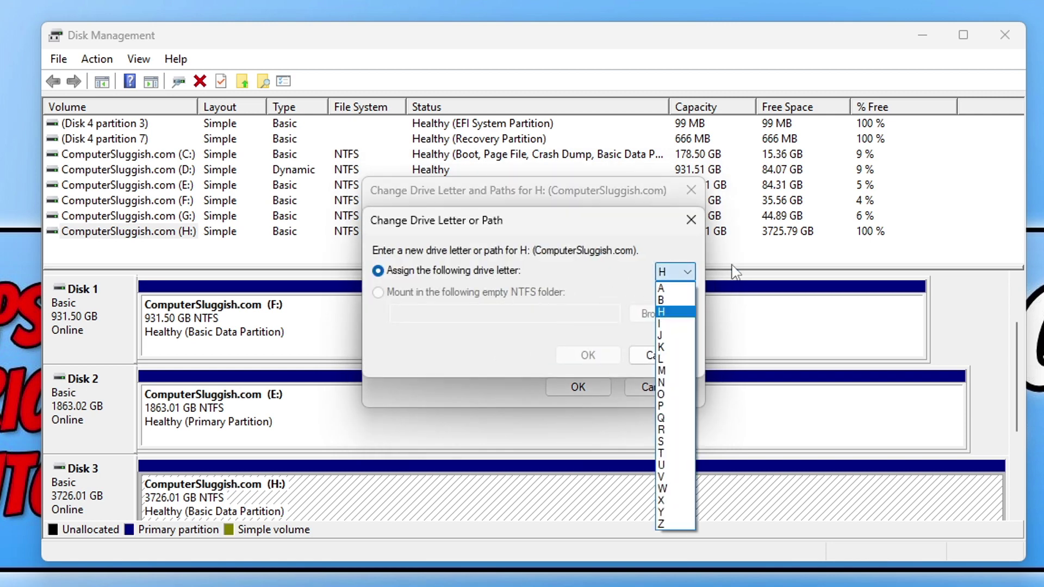
{"action": "left_click", "coordinate": [635, 251]}
{"action": "left_click", "coordinate": [657, 355]}
{"action": "left_click", "coordinate": [660, 385]}
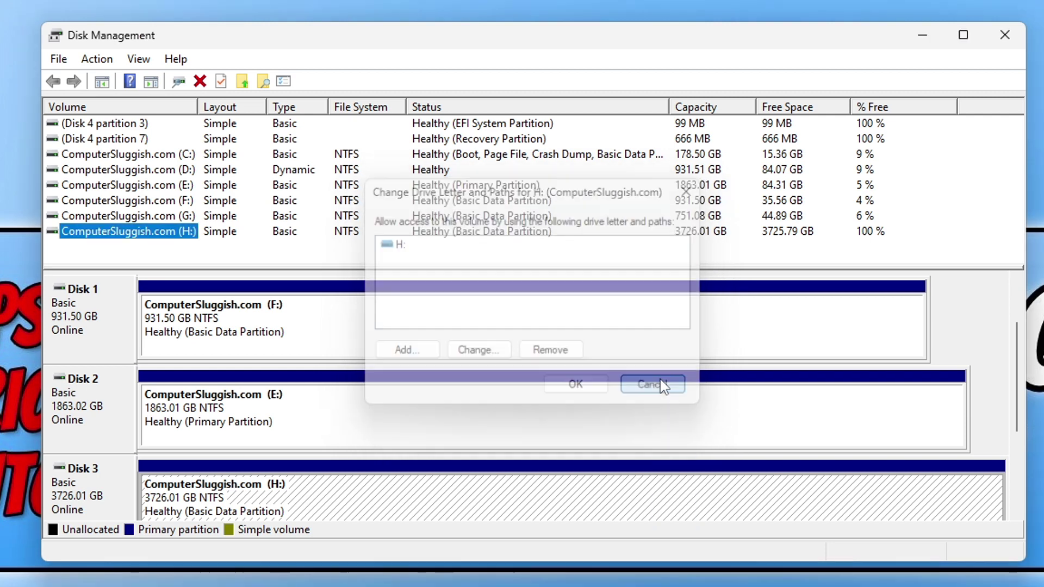
{"action": "right_click", "coordinate": [184, 236]}
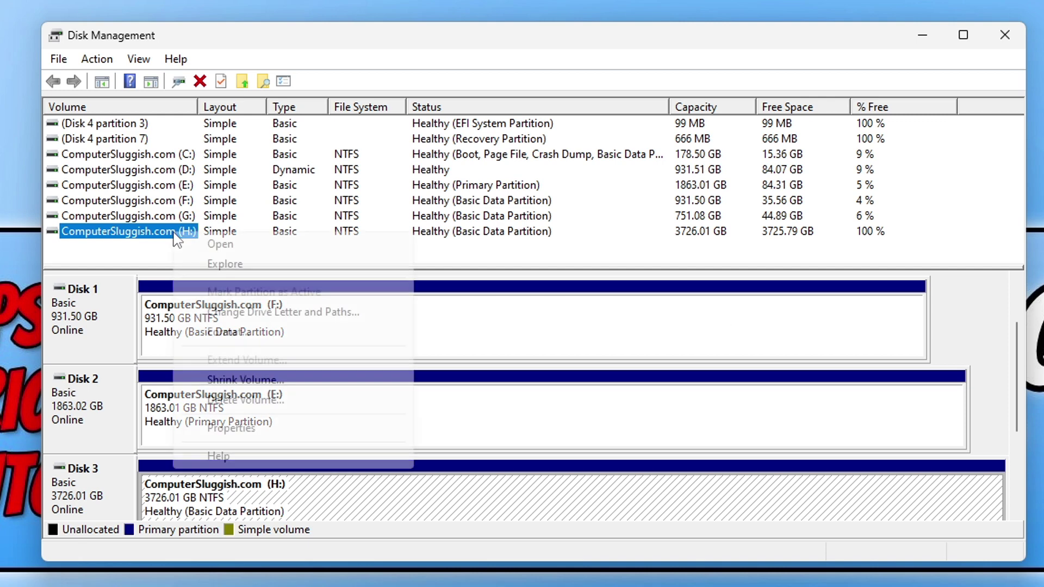
{"action": "left_click", "coordinate": [255, 339]}
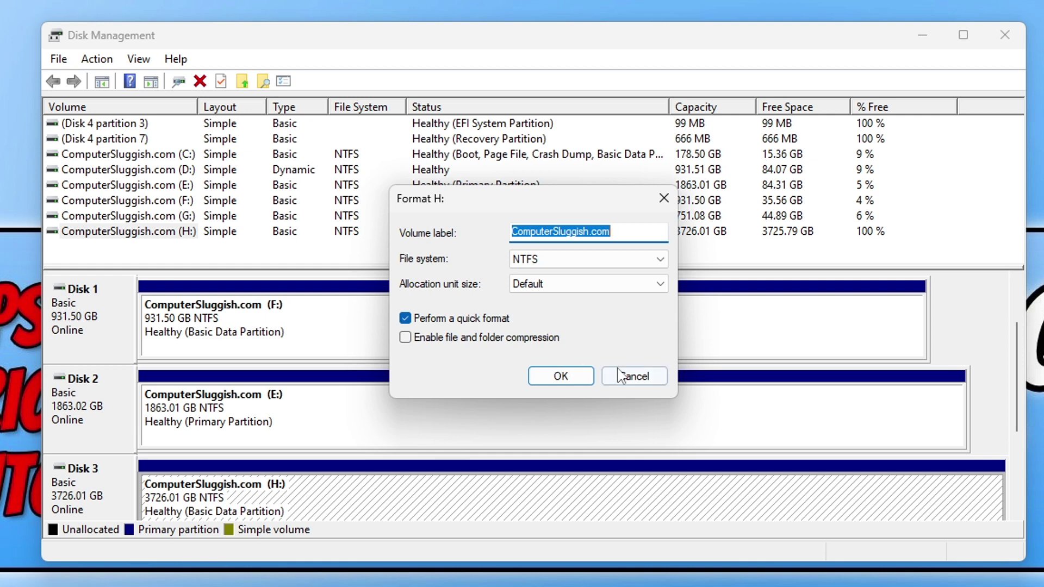
{"action": "left_click", "coordinate": [645, 379]}
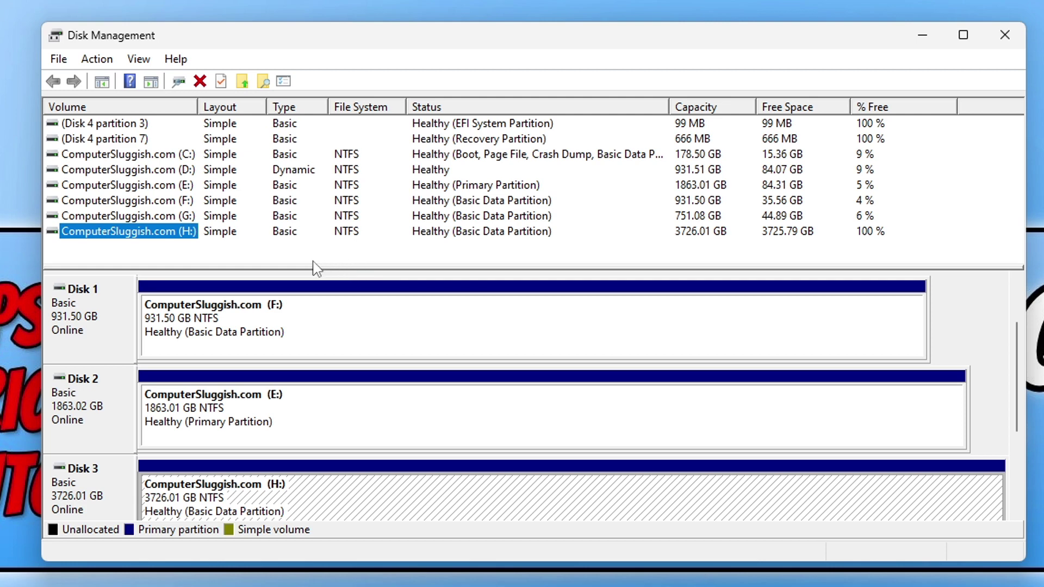
Shrink H: to 2249.14 GB, freeing about 1476.86 GB of unallocated space.
{"action": "right_click", "coordinate": [166, 231]}
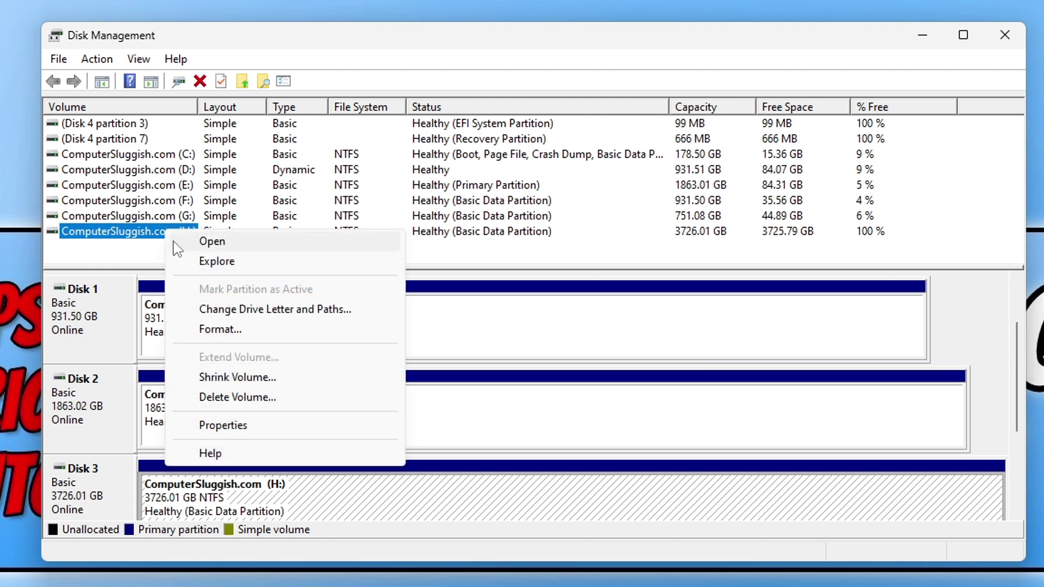
{"action": "left_click", "coordinate": [320, 377]}
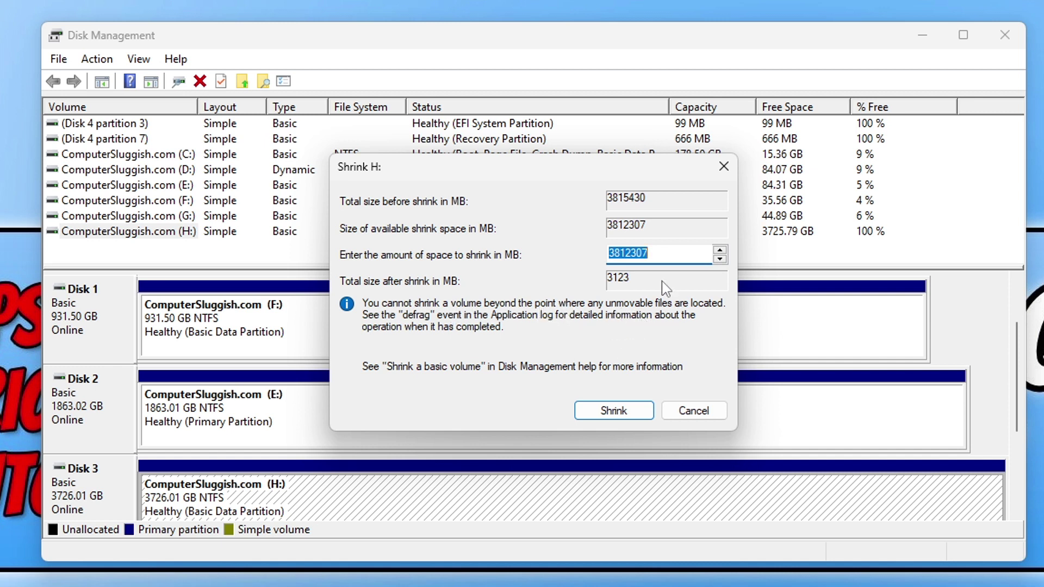
{"action": "left_click", "coordinate": [647, 254]}
{"action": "left_click_drag", "start_coordinate": [621, 254], "coordinate": [580, 251]}
{"action": "type", "text": "18"}
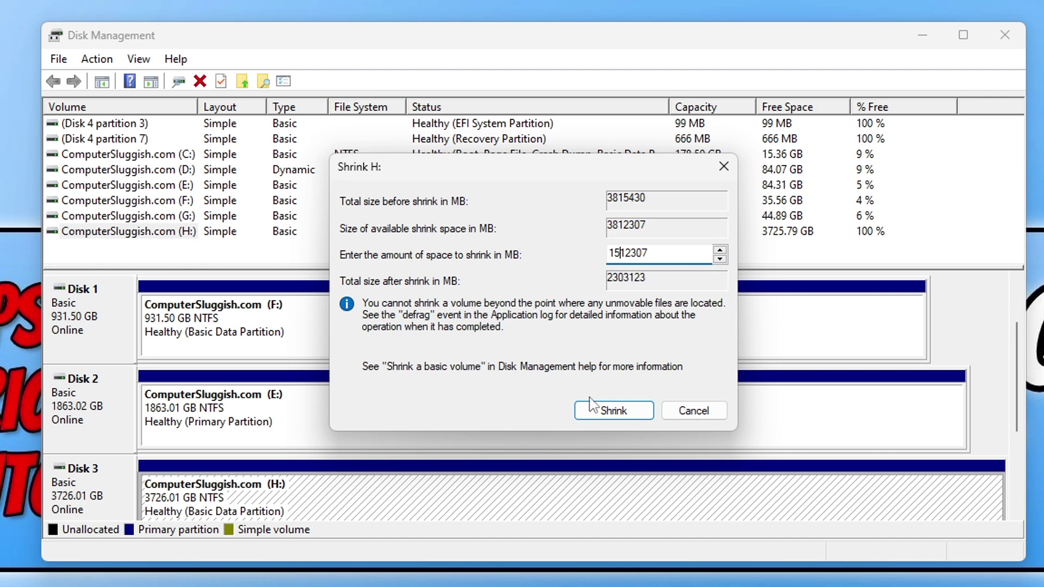
{"action": "left_click", "coordinate": [596, 405]}
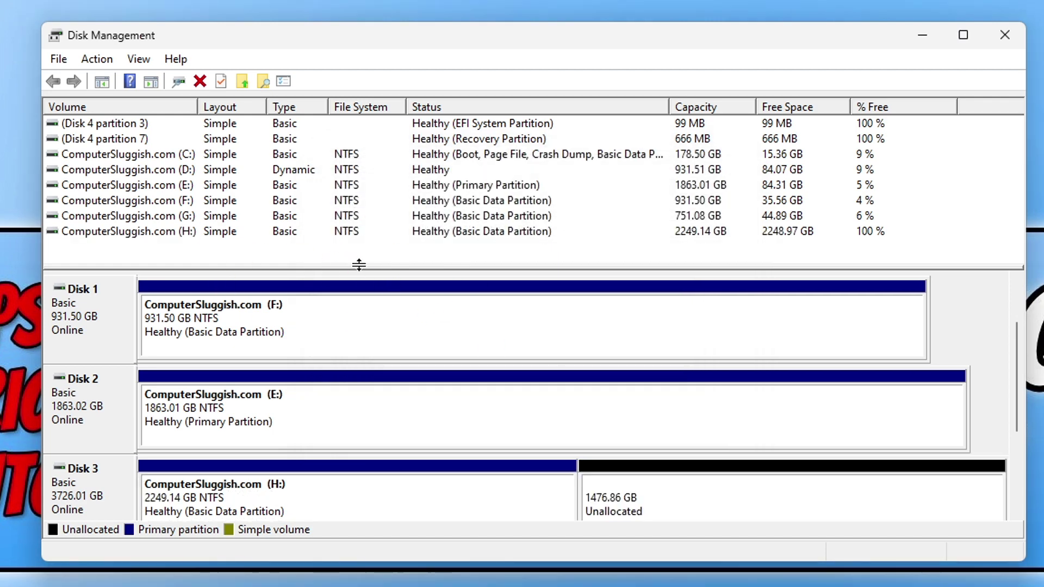
Select Disk 3's unallocated space and H: partition, then bring up H:'s actions.
{"action": "left_click", "coordinate": [652, 499]}
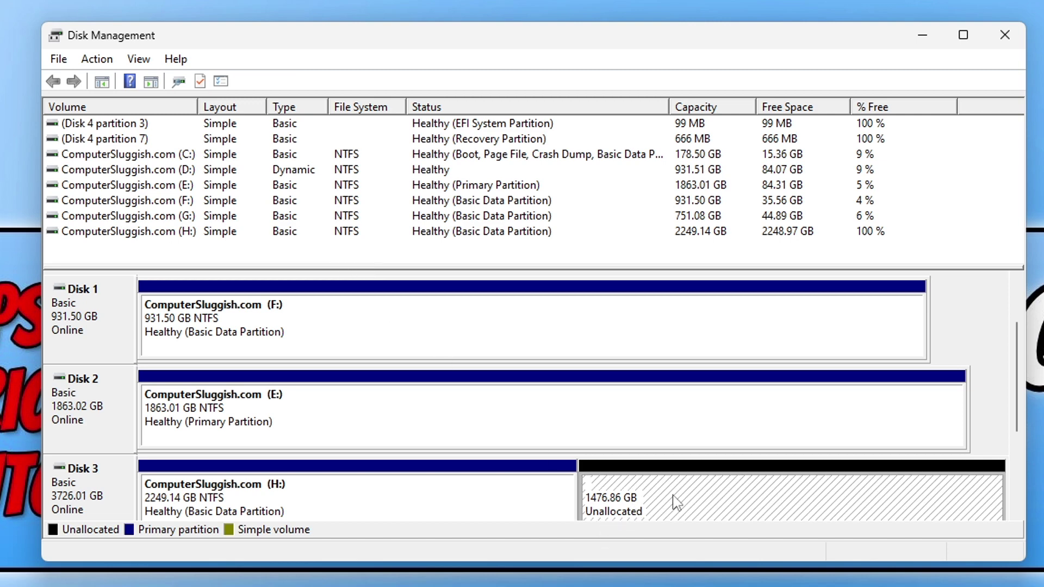
{"action": "left_click_drag", "start_coordinate": [1016, 369], "coordinate": [1016, 405]}
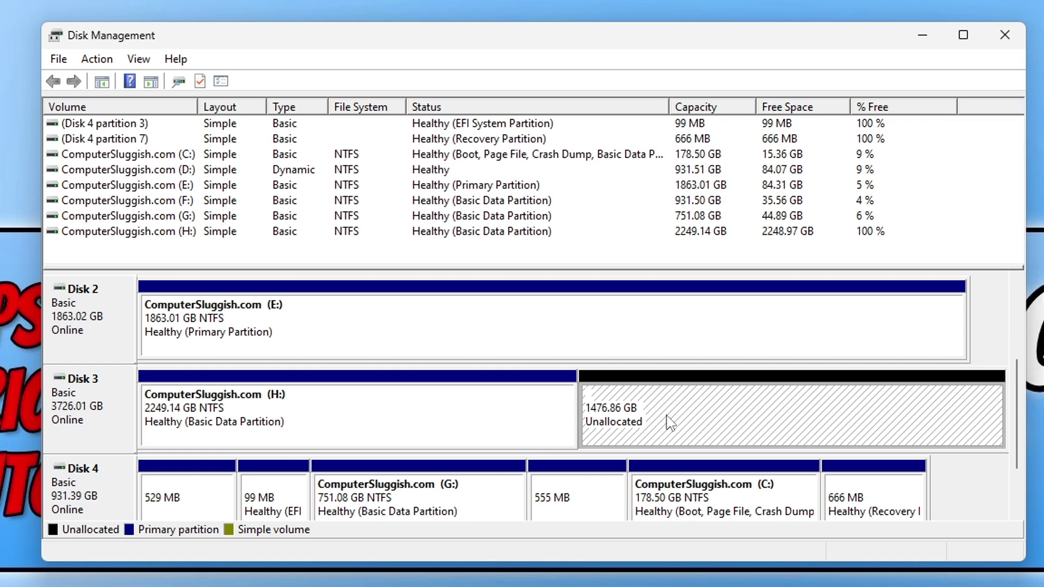
{"action": "left_click", "coordinate": [378, 401]}
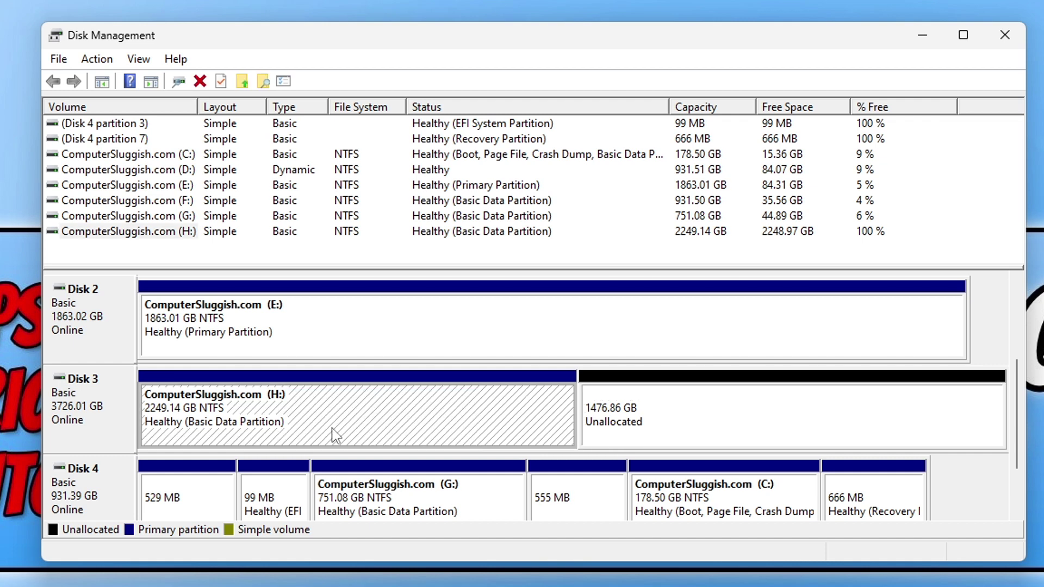
{"action": "right_click", "coordinate": [154, 235]}
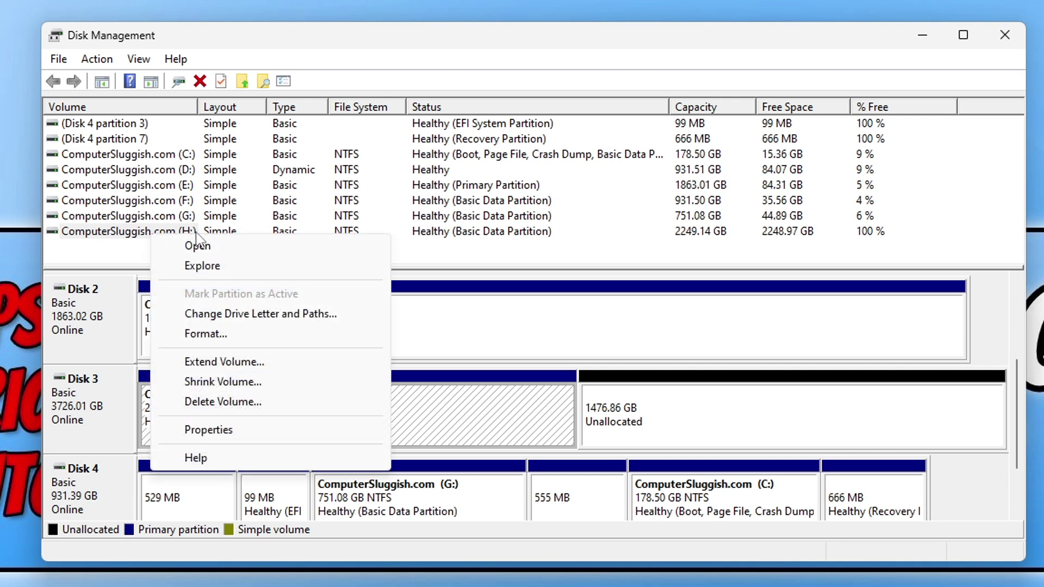
{"action": "left_click", "coordinate": [243, 362]}
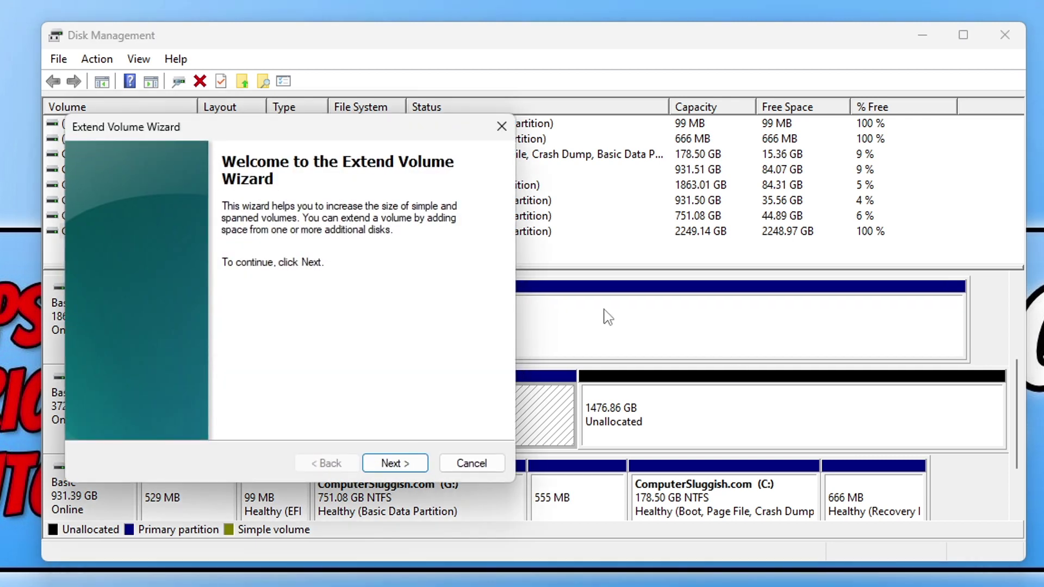
{"action": "left_click", "coordinate": [420, 463]}
{"action": "left_click", "coordinate": [396, 414]}
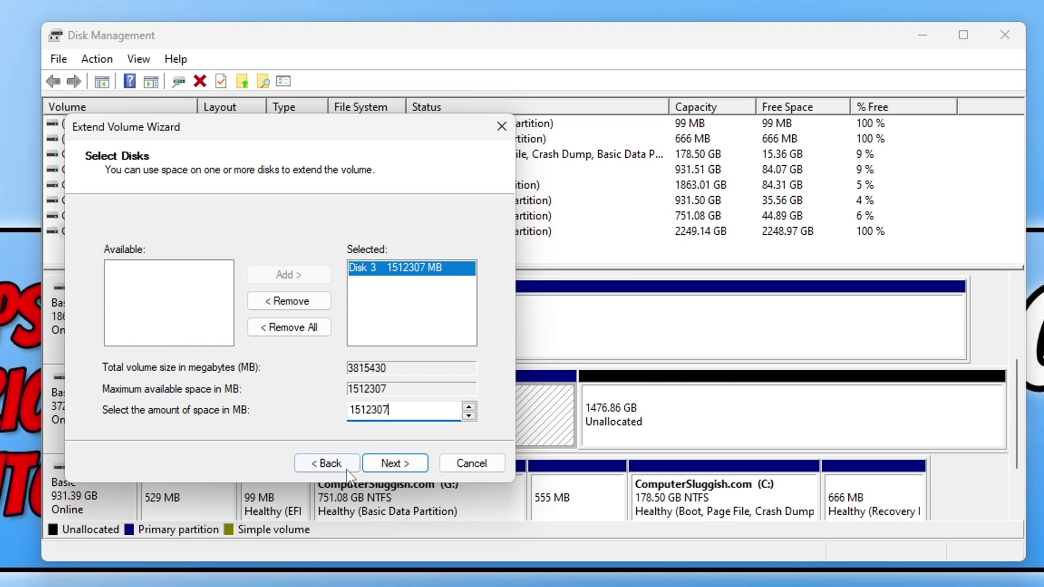
{"action": "left_click", "coordinate": [471, 463]}
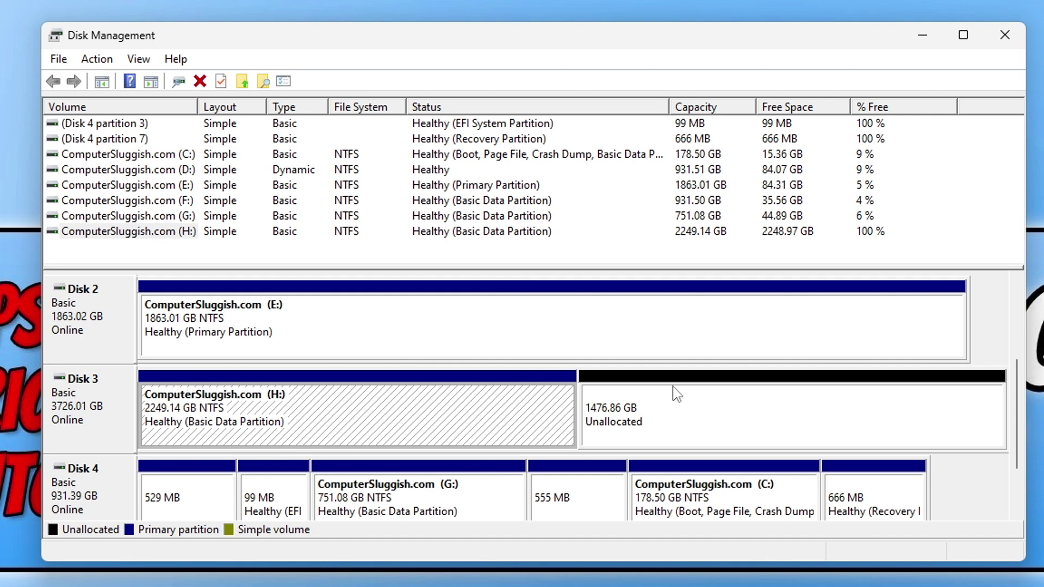
{"action": "right_click", "coordinate": [665, 415]}
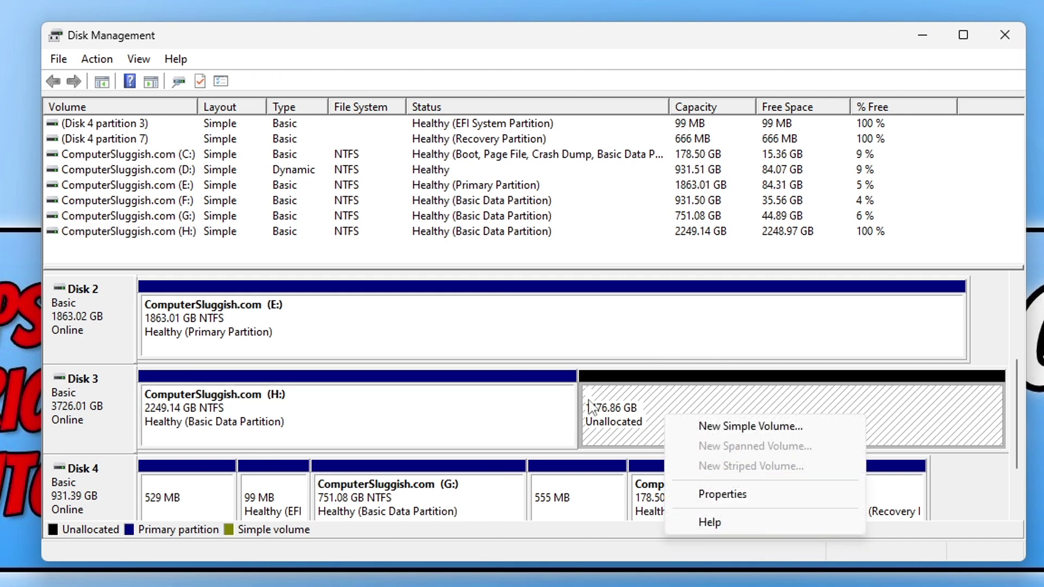
{"action": "left_click", "coordinate": [677, 426]}
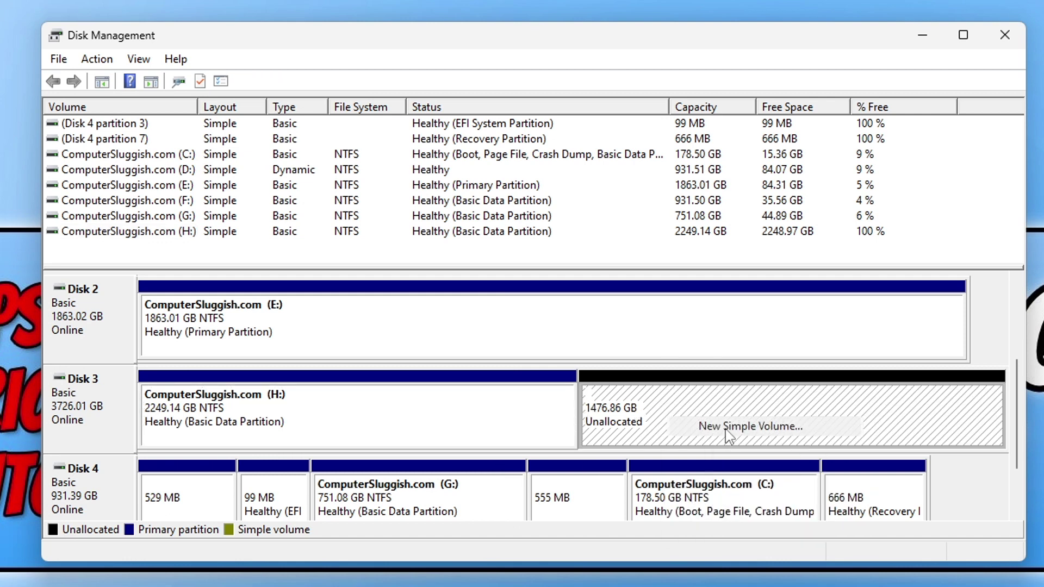
{"action": "left_click", "coordinate": [391, 449]}
{"action": "left_click", "coordinate": [394, 449]}
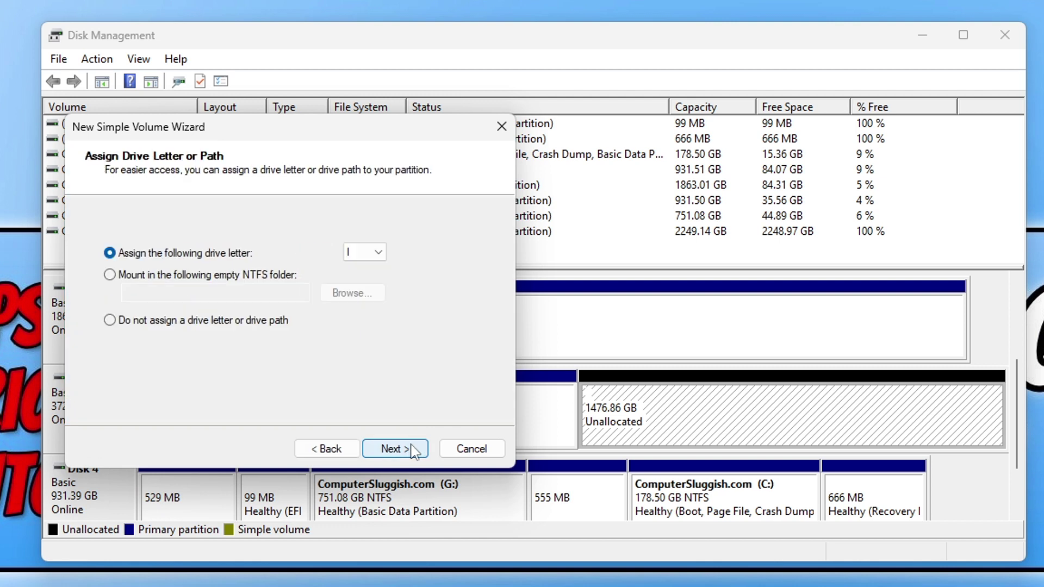
{"action": "left_click", "coordinate": [378, 253]}
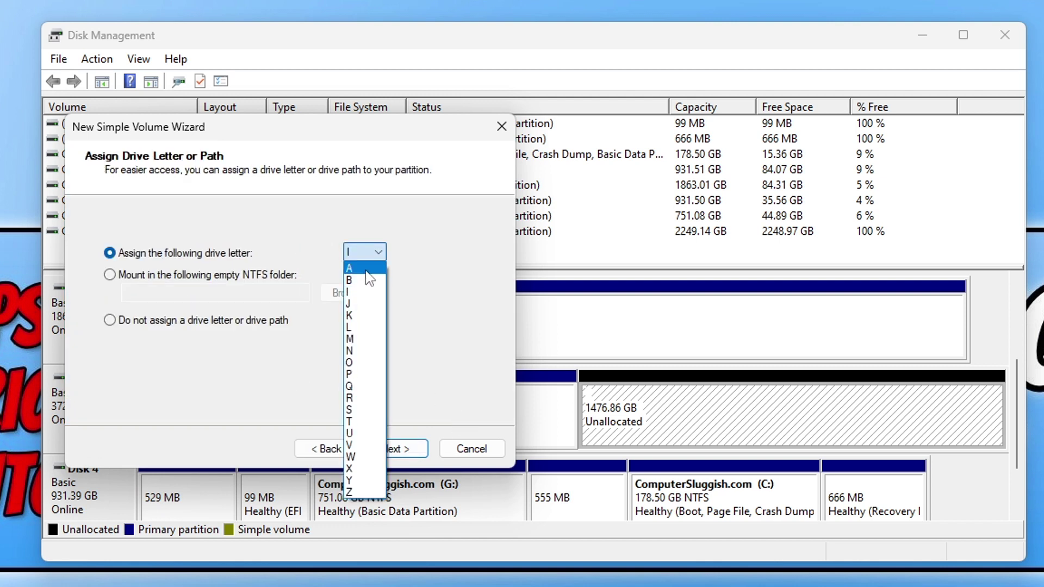
{"action": "left_click", "coordinate": [363, 375]}
{"action": "left_click", "coordinate": [393, 449]}
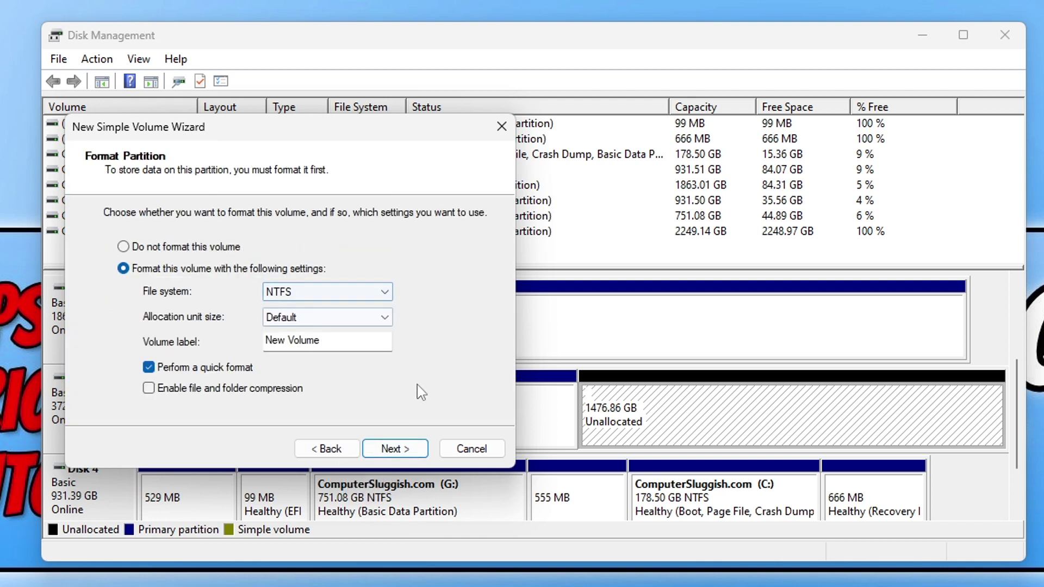
{"action": "left_click", "coordinate": [478, 451]}
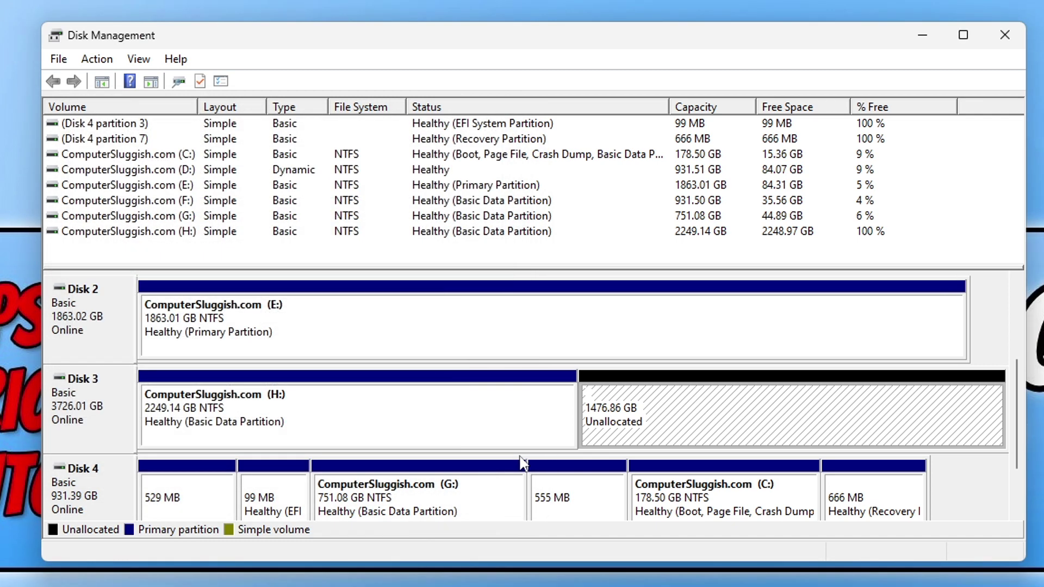
Delete the H: volume and confirm, leaving Disk 3 fully unallocated at 3726.01 GB.
{"action": "right_click", "coordinate": [176, 232]}
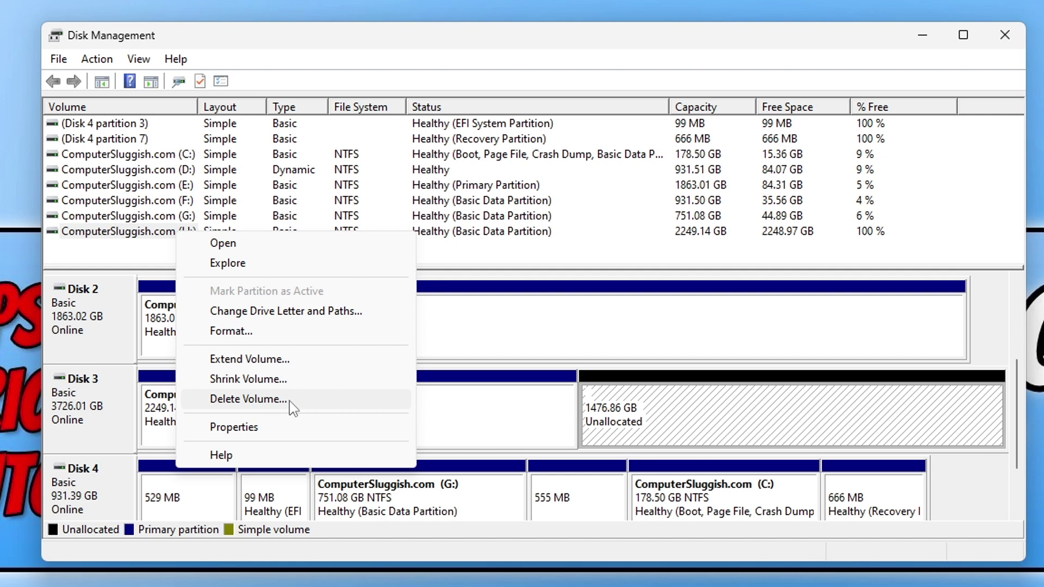
{"action": "left_click", "coordinate": [289, 400]}
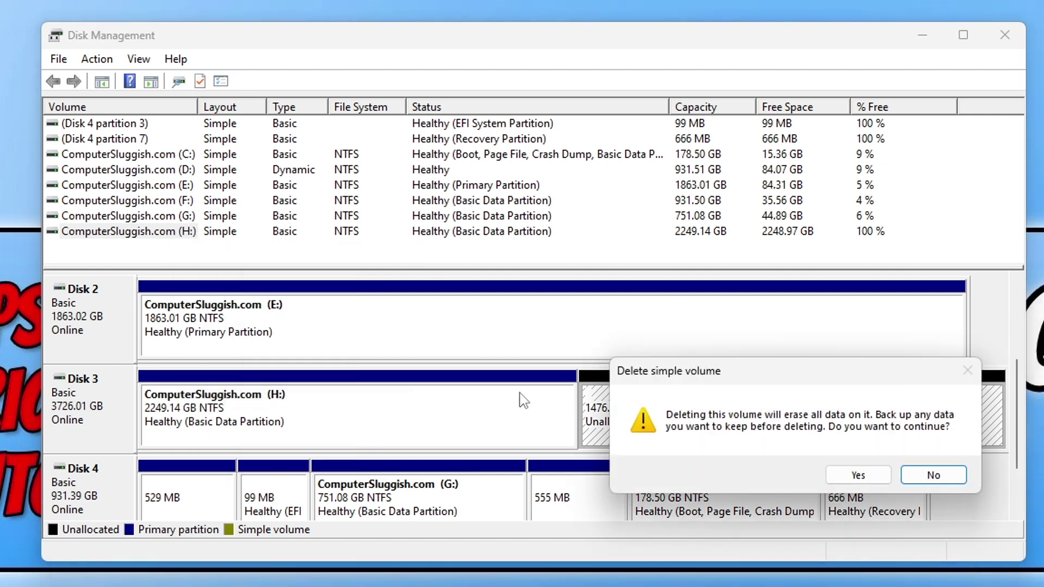
{"action": "left_click", "coordinate": [858, 477]}
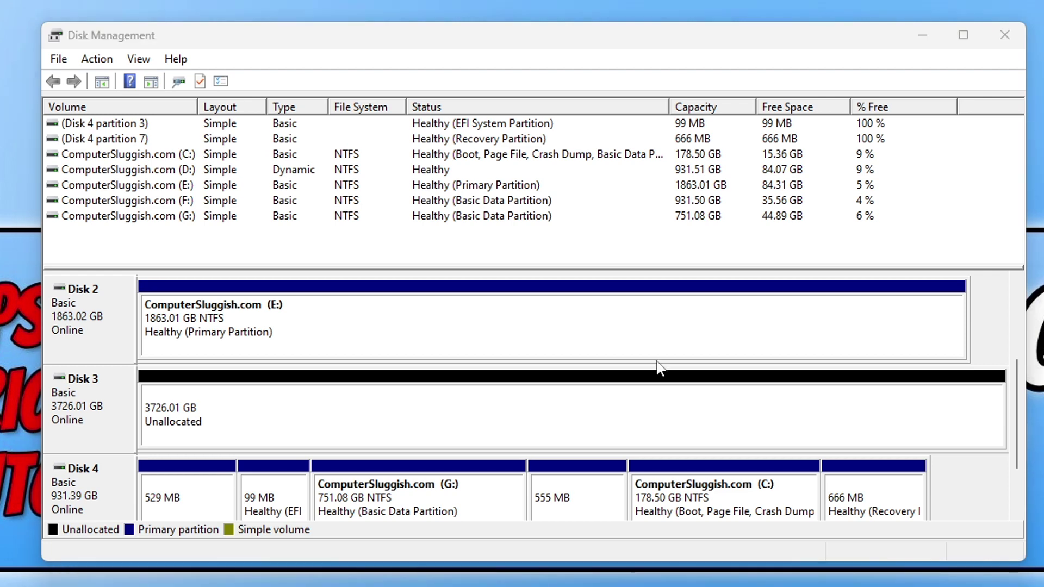
{"action": "key", "text": "super+e"}
Check This PC's drive list in File Explorer, then return to Disk Management.
{"action": "left_click", "coordinate": [228, 533]}
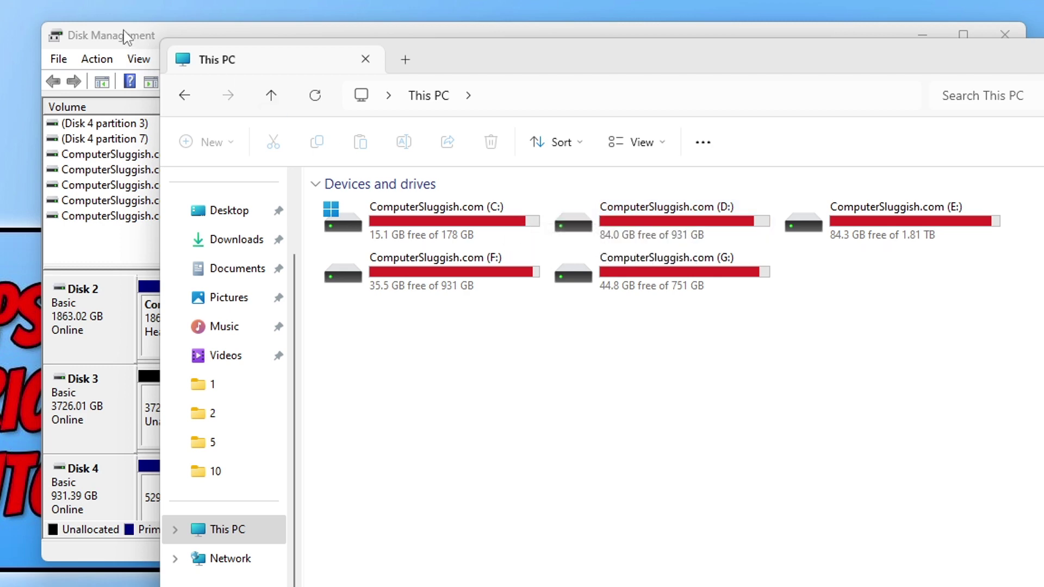
{"action": "left_click", "coordinate": [136, 36]}
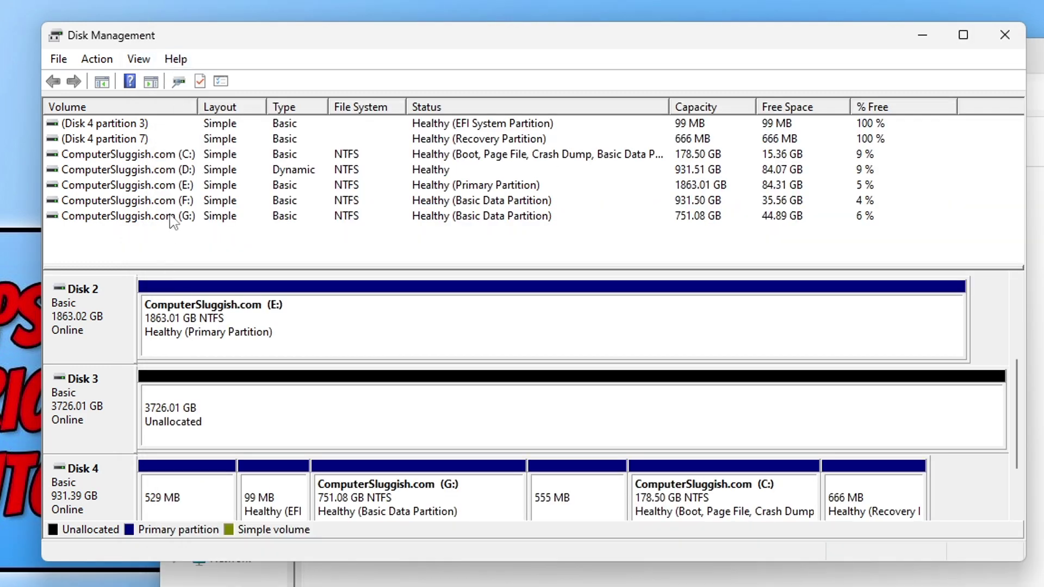
Create a full-size 3726.01 GB NTFS simple volume with letter H: on Disk 3.
{"action": "right_click", "coordinate": [194, 415]}
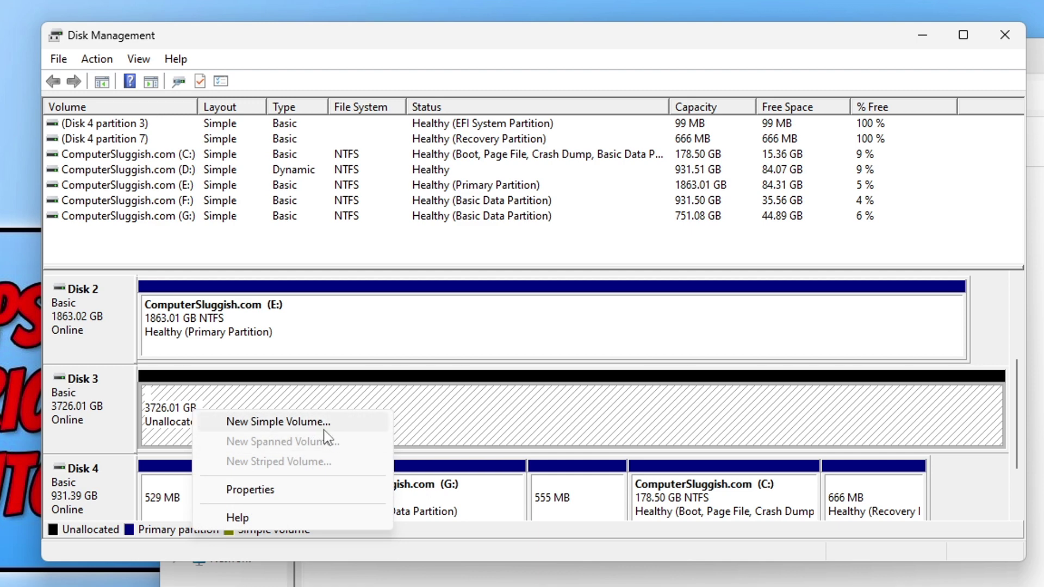
{"action": "left_click", "coordinate": [324, 424]}
{"action": "left_click", "coordinate": [395, 449]}
{"action": "left_click", "coordinate": [396, 449]}
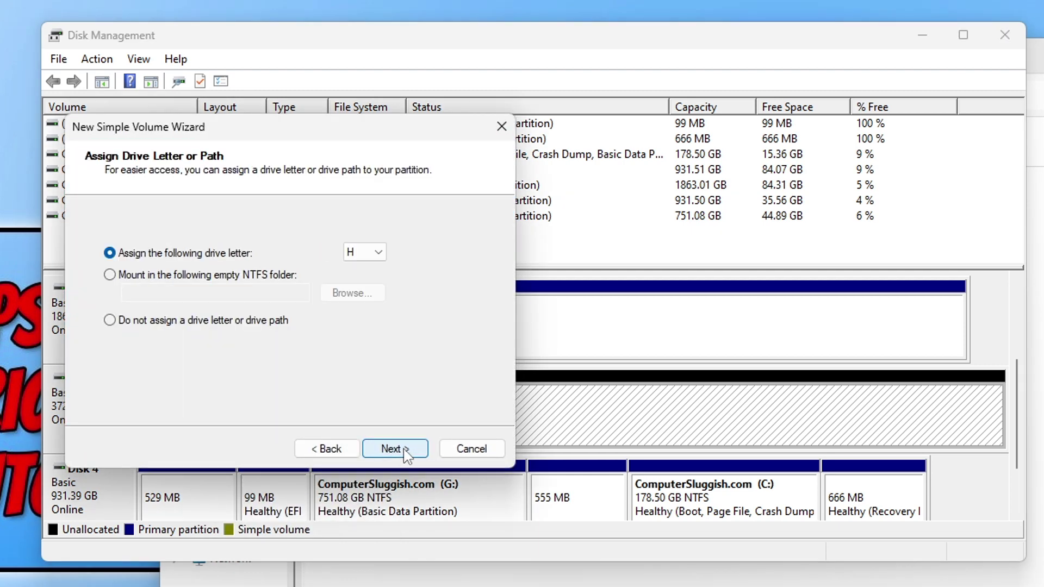
{"action": "left_click", "coordinate": [396, 449]}
{"action": "left_click", "coordinate": [402, 451]}
{"action": "left_click", "coordinate": [395, 449]}
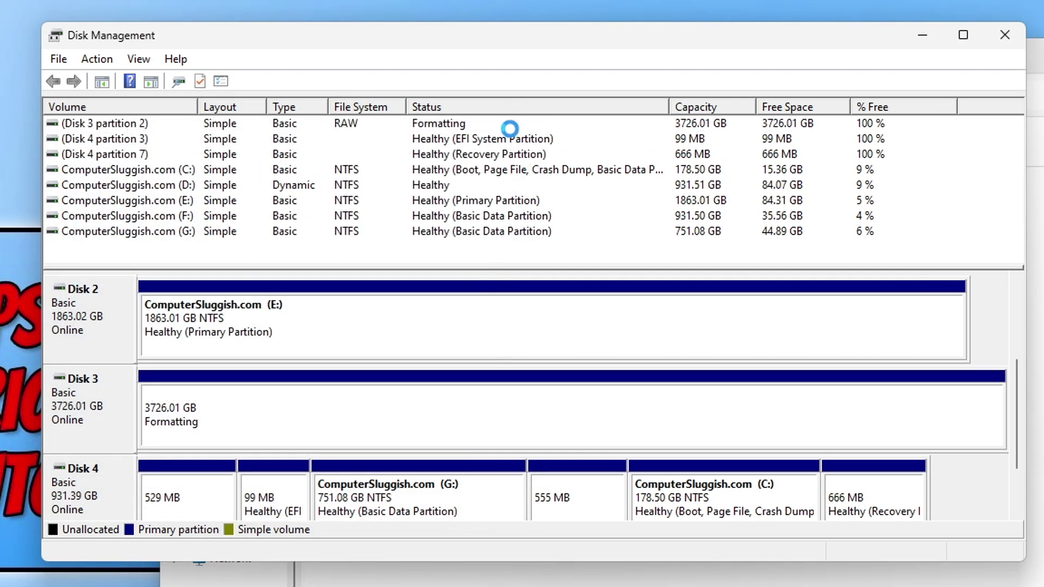
Open the empty New Volume (H:) in File Explorer, then return to Disk Management.
{"action": "key", "text": "super+e"}
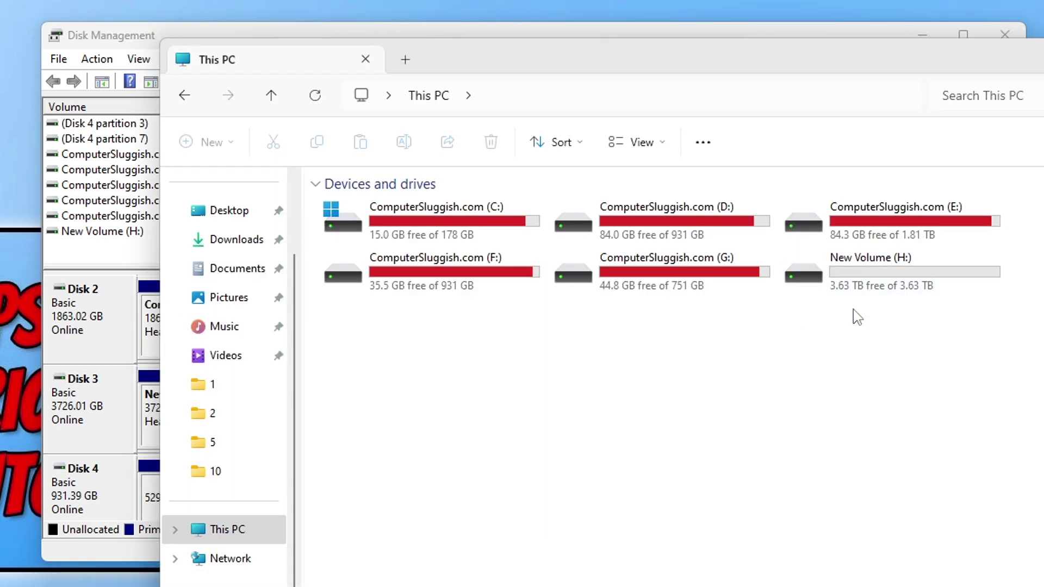
{"action": "left_click_drag", "start_coordinate": [843, 380], "coordinate": [993, 278]}
{"action": "double_click", "coordinate": [890, 285]}
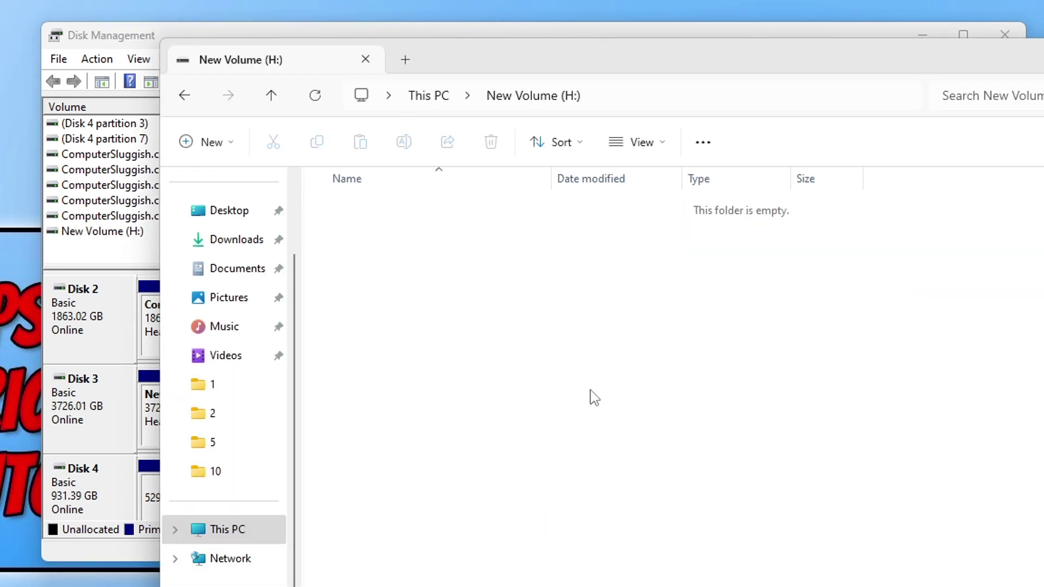
{"action": "left_click", "coordinate": [436, 27]}
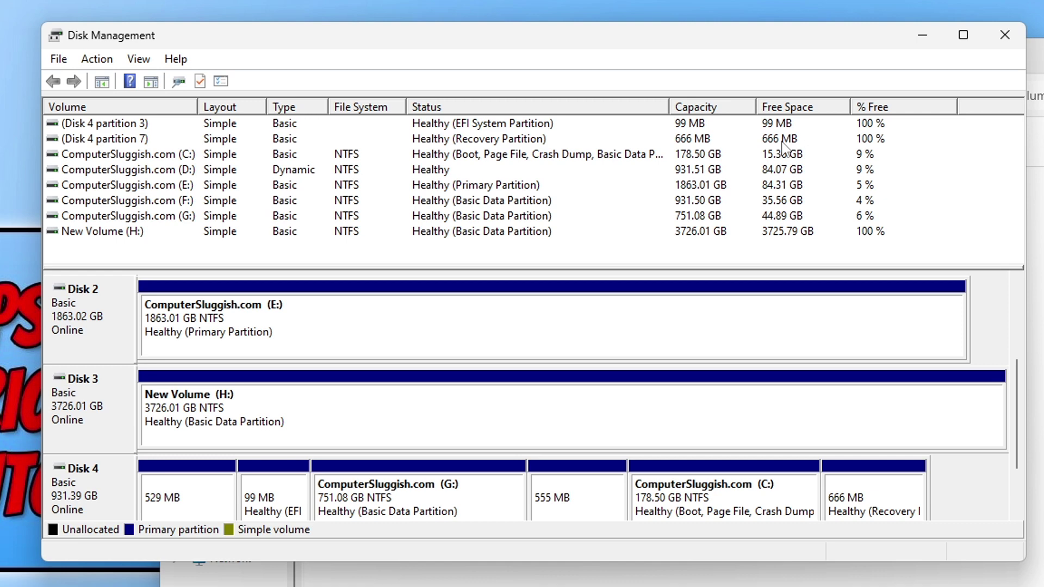
{"action": "right_click", "coordinate": [120, 233]}
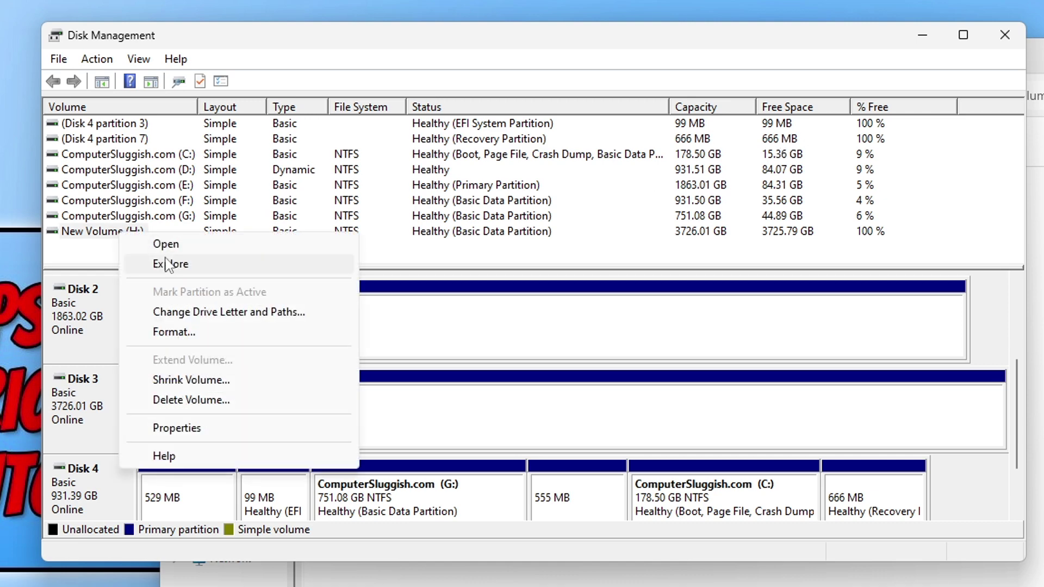
{"action": "left_click", "coordinate": [268, 429]}
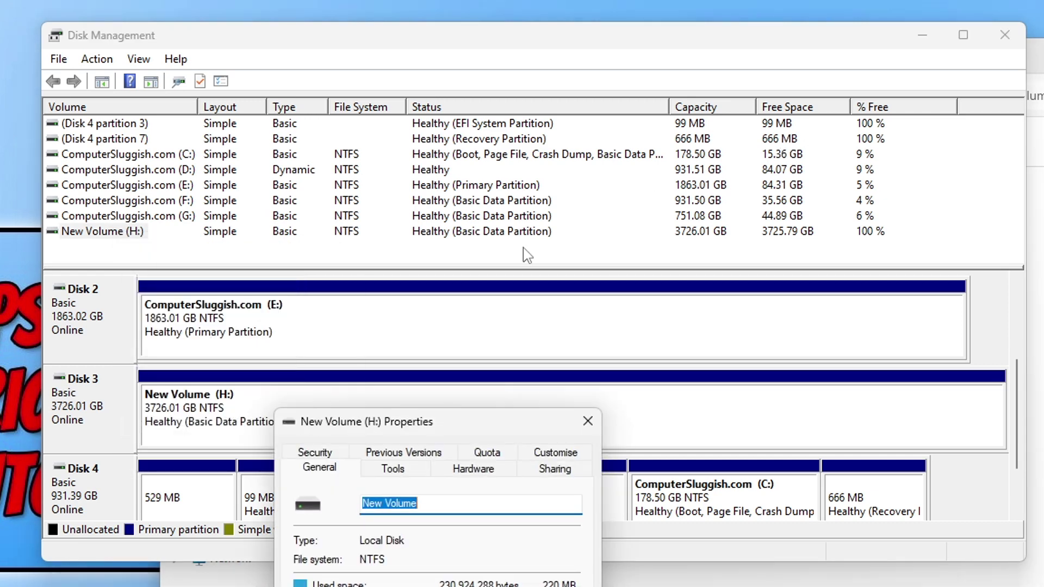
{"action": "left_click_drag", "start_coordinate": [447, 429], "coordinate": [516, 152]}
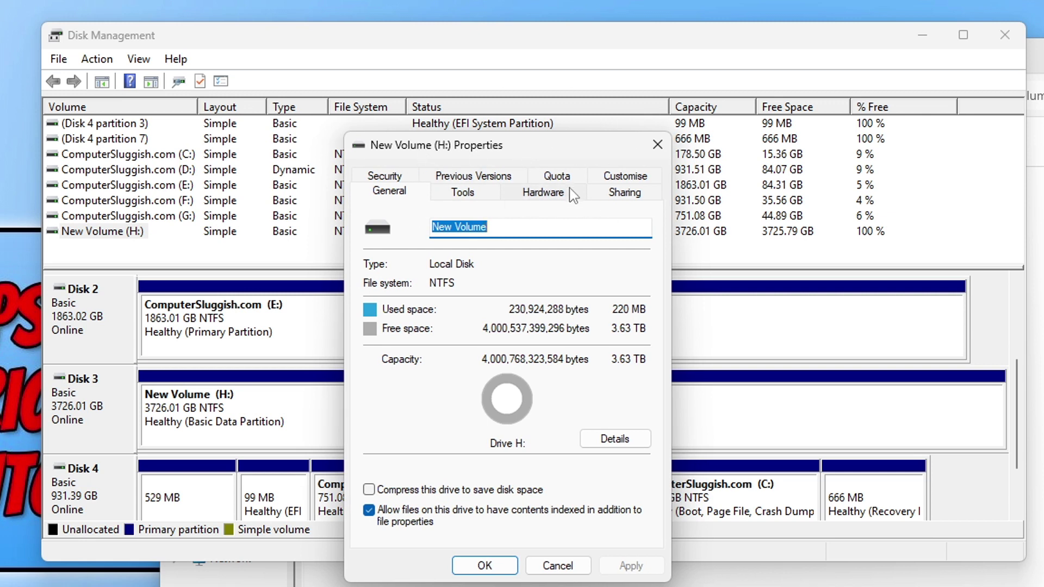
{"action": "left_click", "coordinate": [657, 144]}
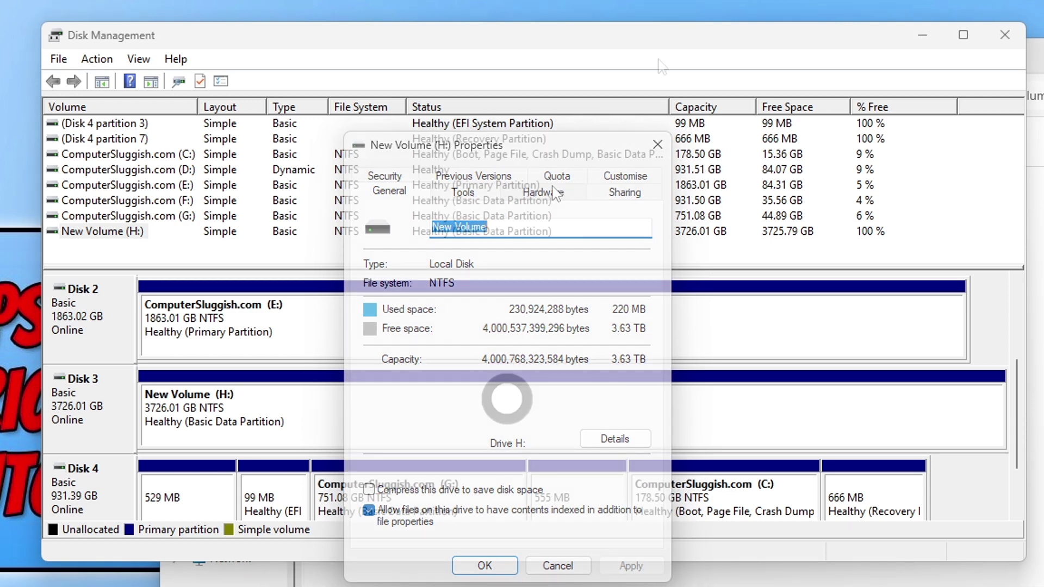